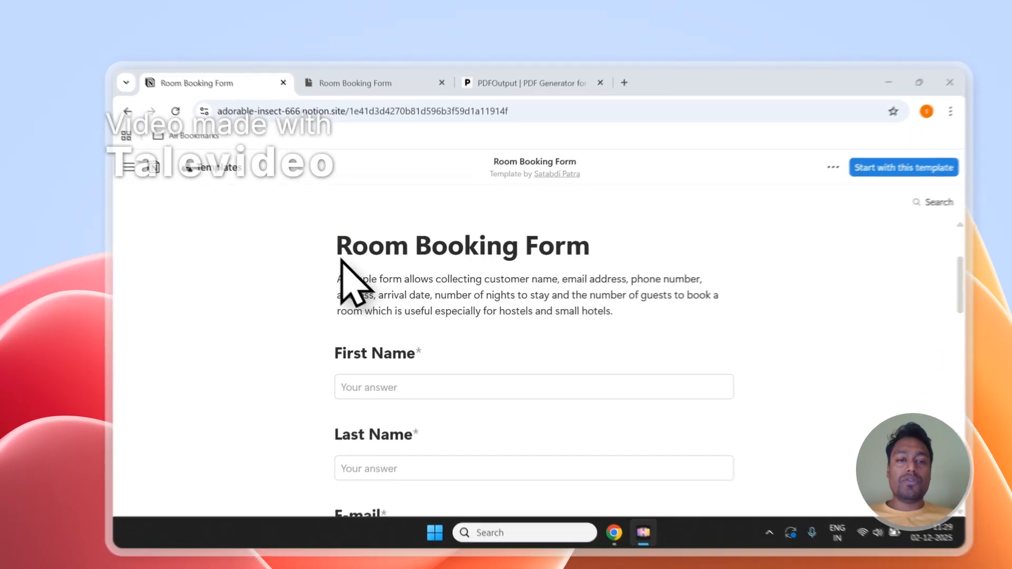
Review the Room Booking Form from its first field to the submit button and open its responses database.
{"action": "scroll", "coordinate": [478, 304], "scroll_direction": "down", "scroll_amount": 3}
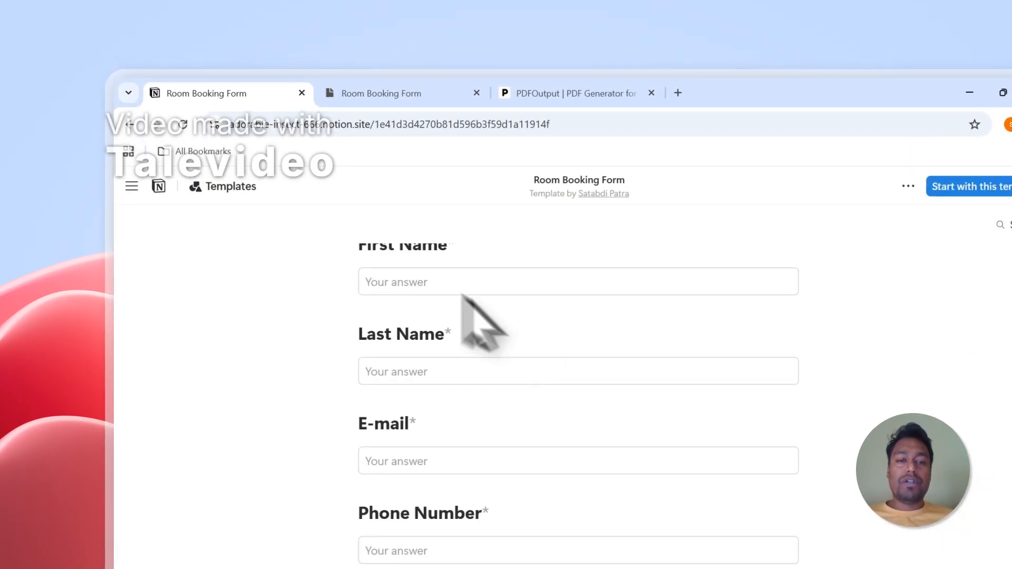
{"action": "scroll", "coordinate": [395, 271], "scroll_direction": "down", "scroll_amount": 15}
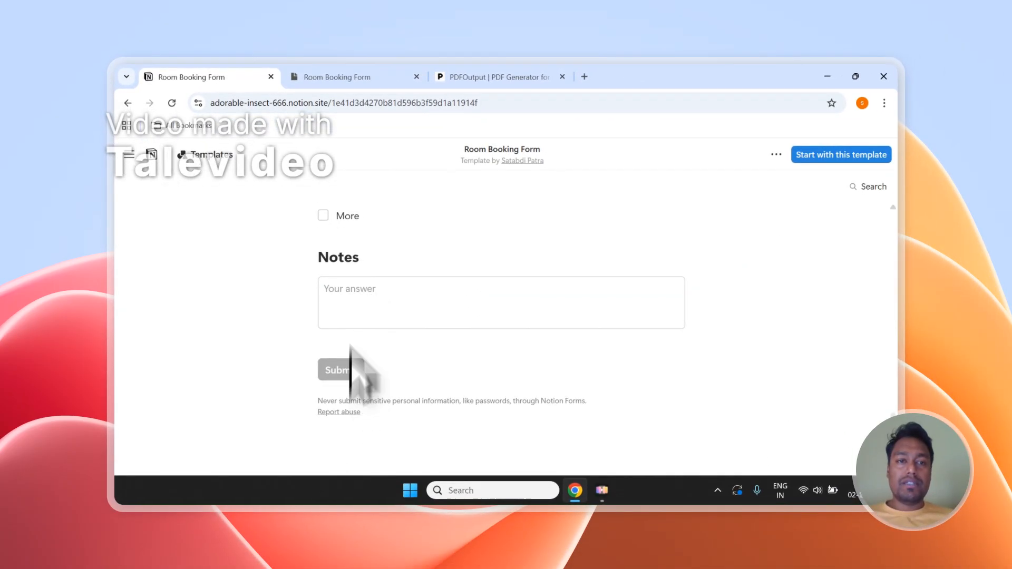
{"action": "left_click", "coordinate": [342, 77]}
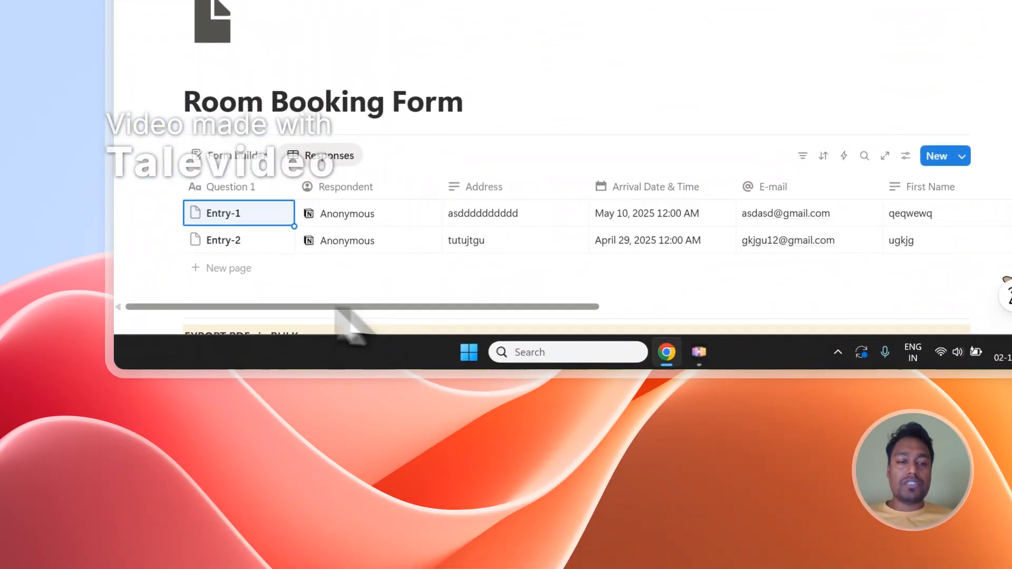
Try selecting the Entry-1 and Entry-2 response rows and clear the selection again.
{"action": "left_click", "coordinate": [169, 214]}
{"action": "left_click", "coordinate": [170, 241]}
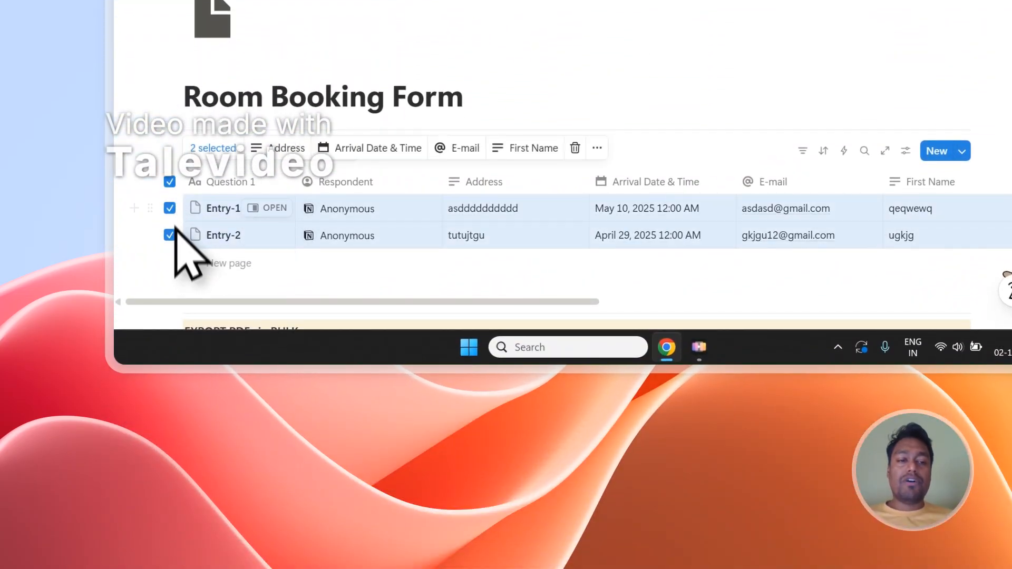
{"action": "left_click", "coordinate": [169, 207]}
{"action": "left_click", "coordinate": [169, 235]}
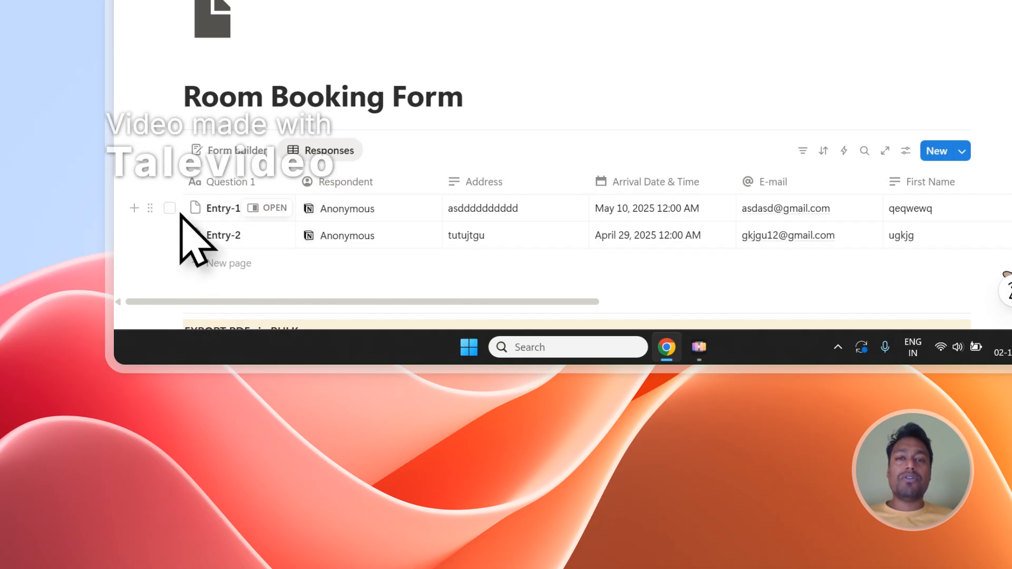
{"action": "left_click", "coordinate": [169, 208]}
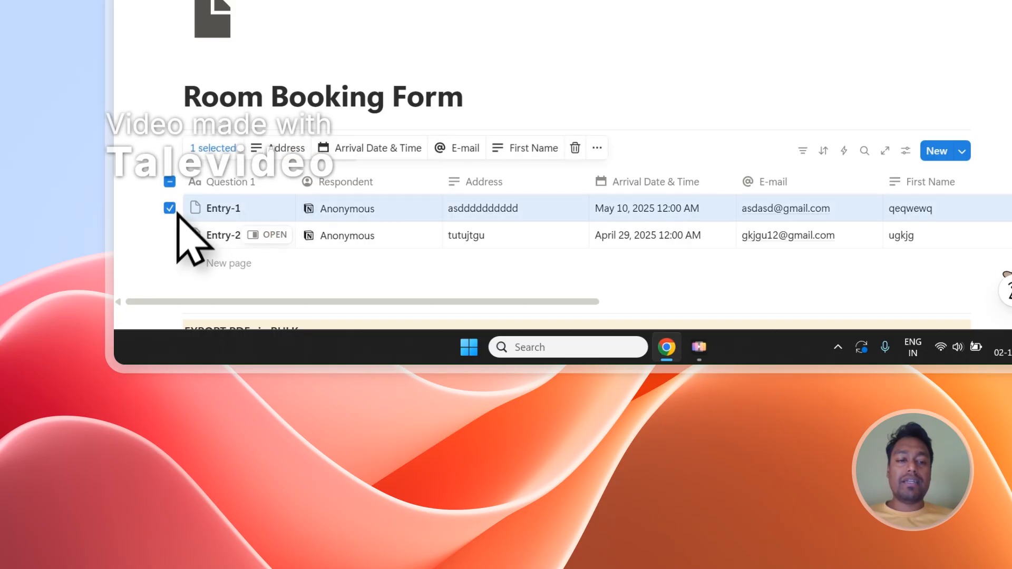
{"action": "left_click", "coordinate": [169, 182]}
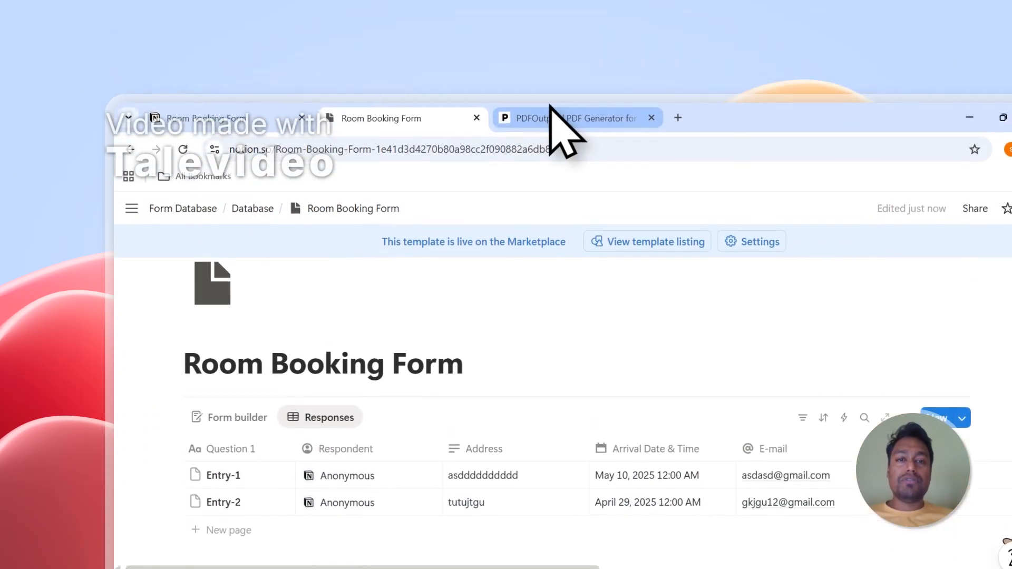
Switch to the PDFOutput site and read its headline about generating PDFs from Google Docs and a Notion database.
{"action": "left_click", "coordinate": [560, 131]}
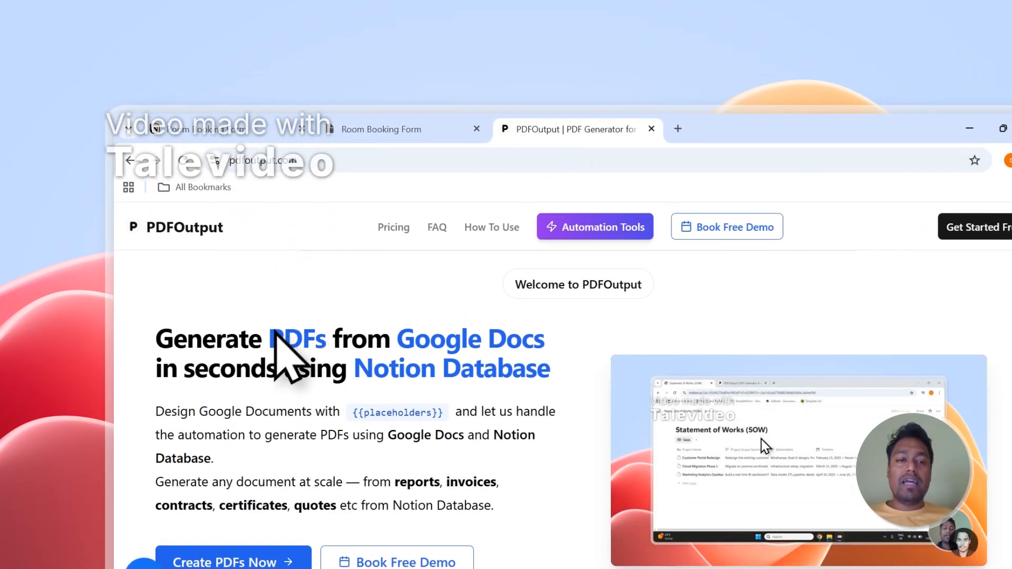
{"action": "left_click_drag", "start_coordinate": [269, 337], "coordinate": [315, 338]}
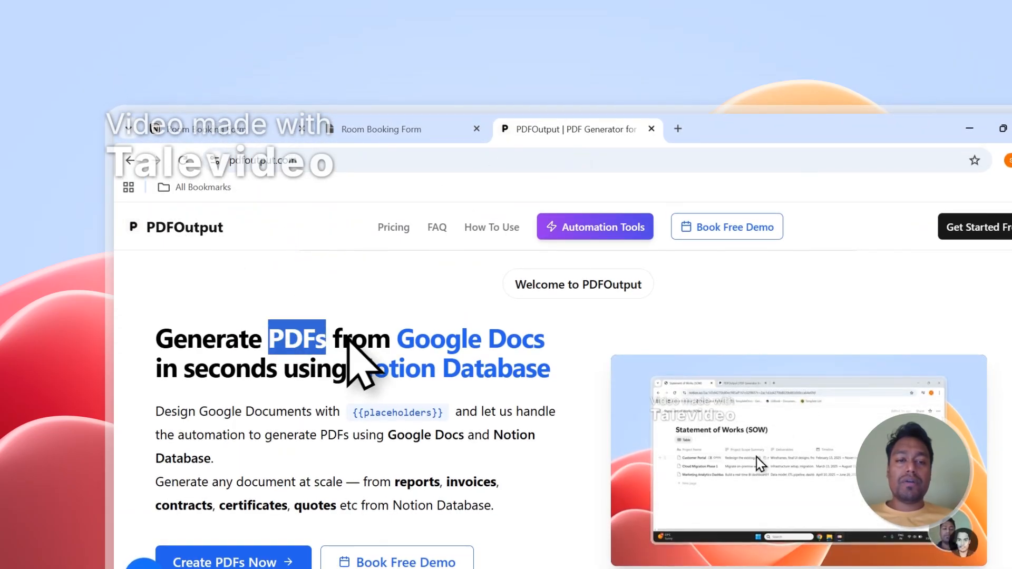
{"action": "left_click_drag", "start_coordinate": [398, 340], "coordinate": [550, 342]}
{"action": "left_click_drag", "start_coordinate": [355, 369], "coordinate": [562, 375]}
{"action": "left_click", "coordinate": [477, 352]}
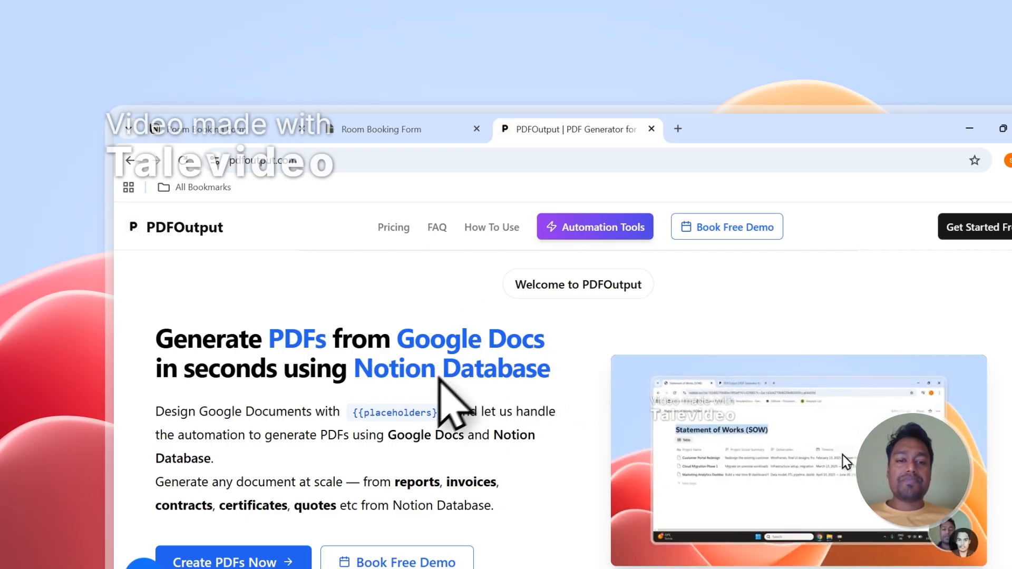
Look at the booking responses in Notion again and review the document types listed on the PDFOutput home page.
{"action": "left_click", "coordinate": [381, 129]}
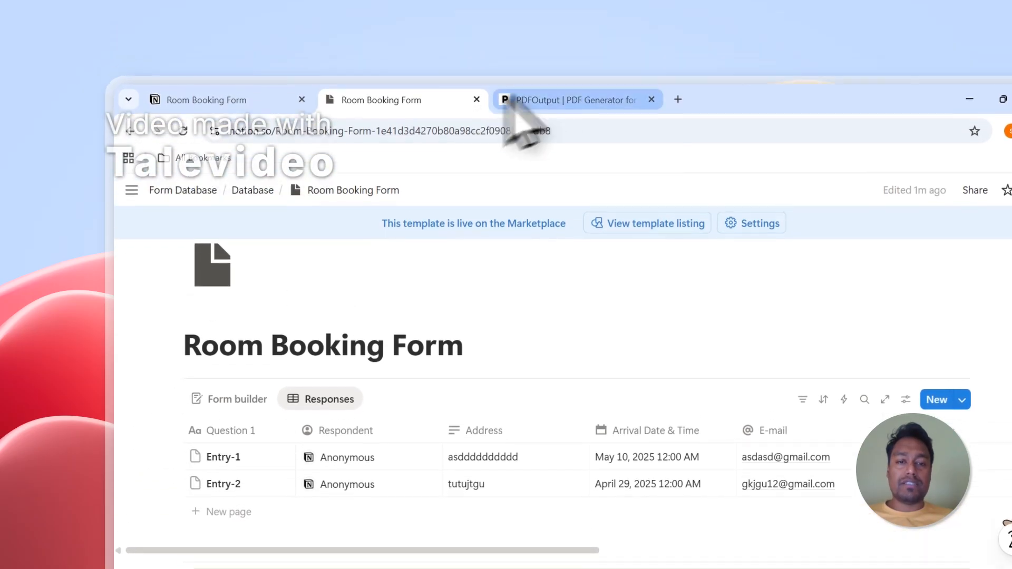
{"action": "left_click", "coordinate": [522, 25]}
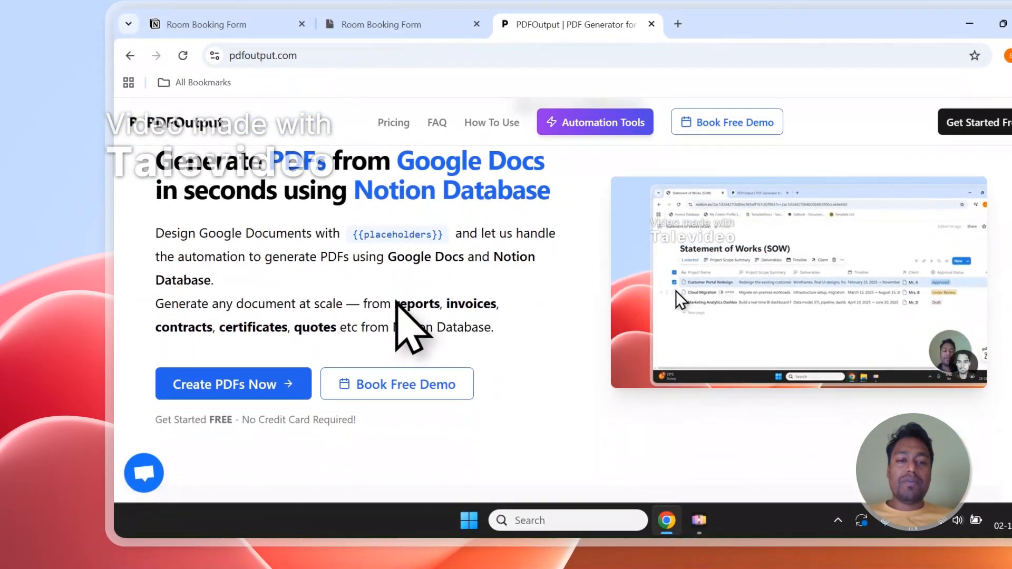
{"action": "left_click_drag", "start_coordinate": [395, 305], "coordinate": [490, 308]}
{"action": "double_click", "coordinate": [192, 327]}
{"action": "double_click", "coordinate": [248, 328]}
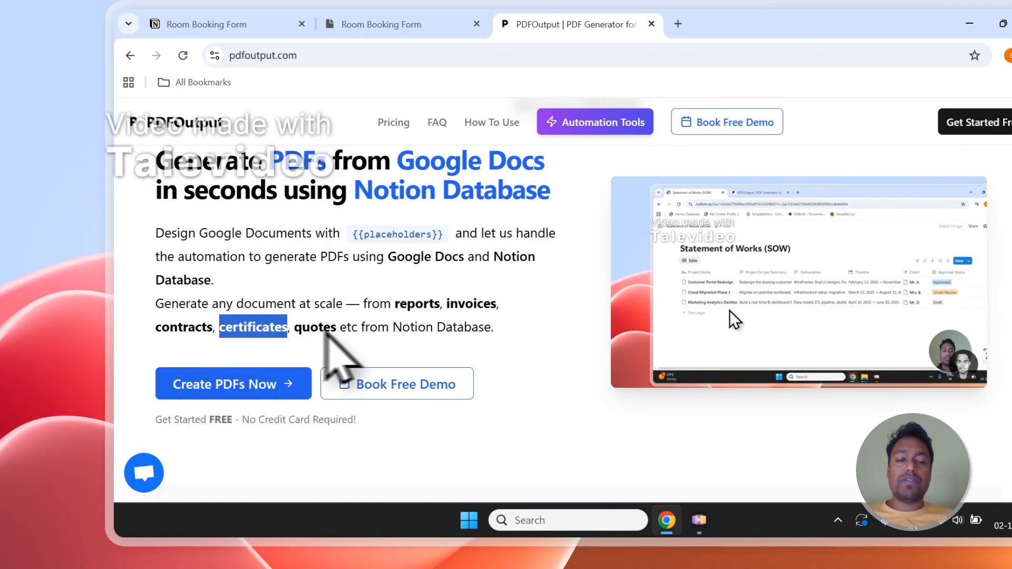
{"action": "double_click", "coordinate": [322, 329]}
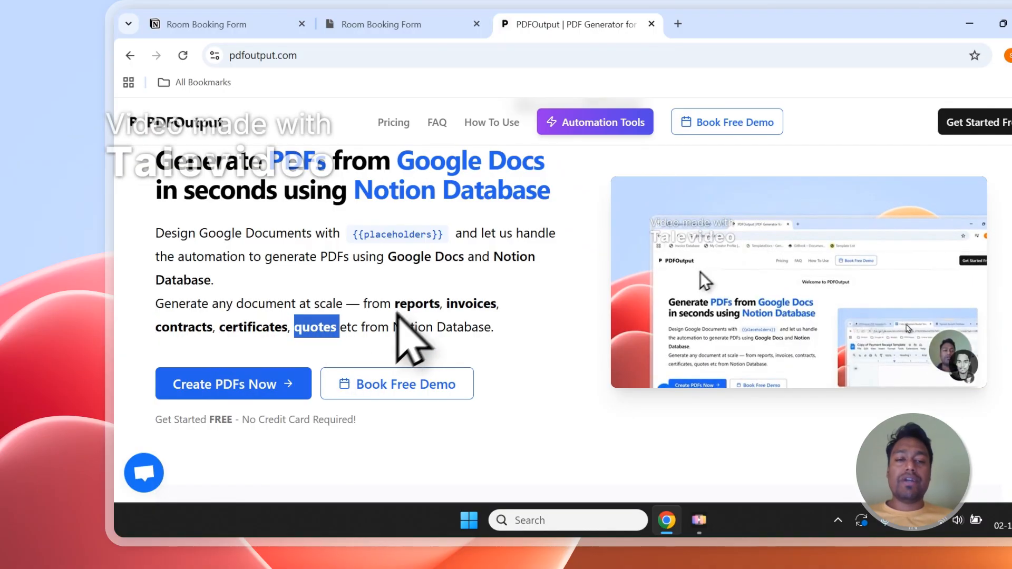
{"action": "scroll", "coordinate": [404, 327], "scroll_direction": "up", "scroll_amount": 1}
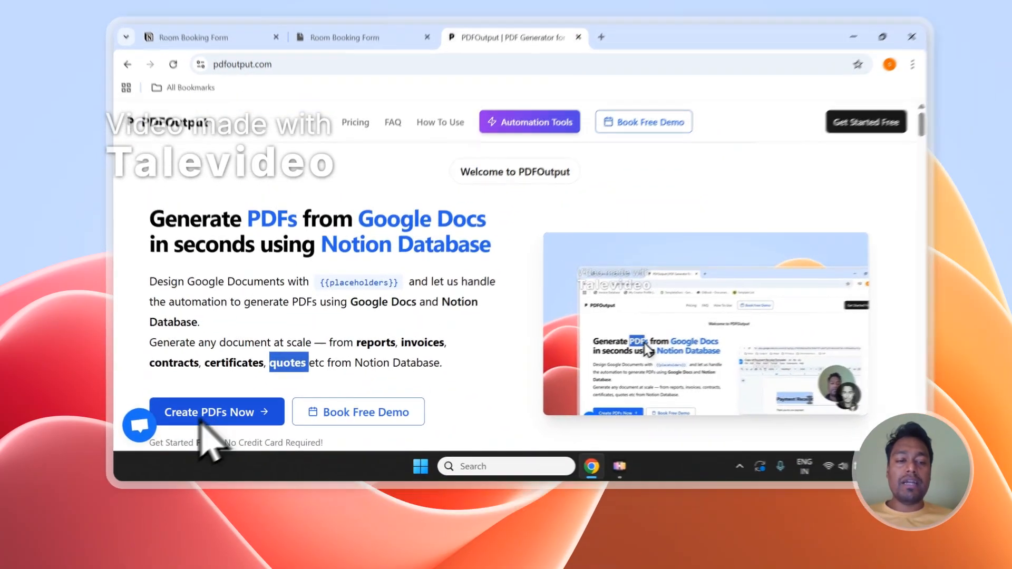
Sign in to PDFOutput with the chosen Google account and approve its access request.
{"action": "left_click", "coordinate": [206, 438]}
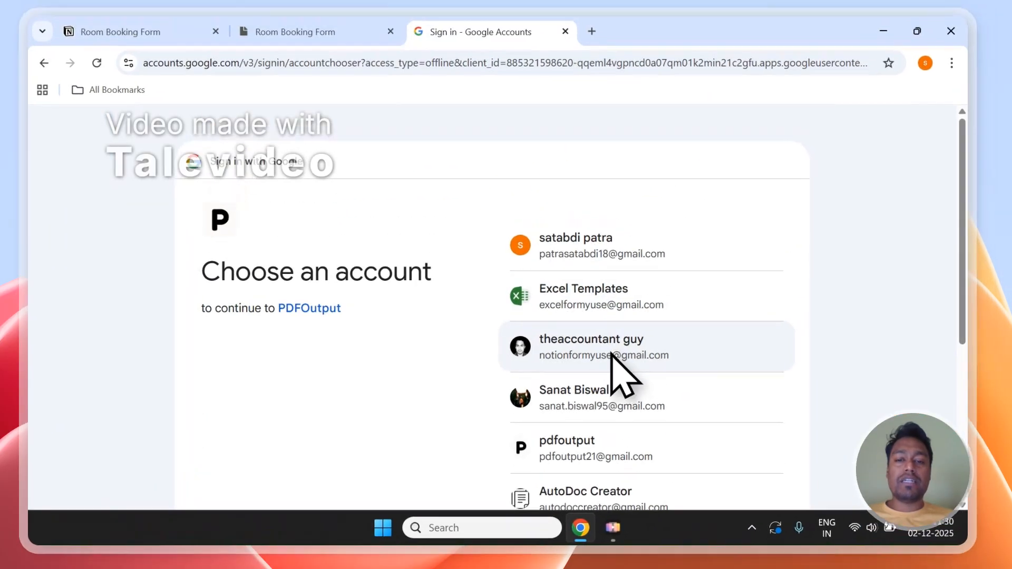
{"action": "left_click", "coordinate": [612, 352]}
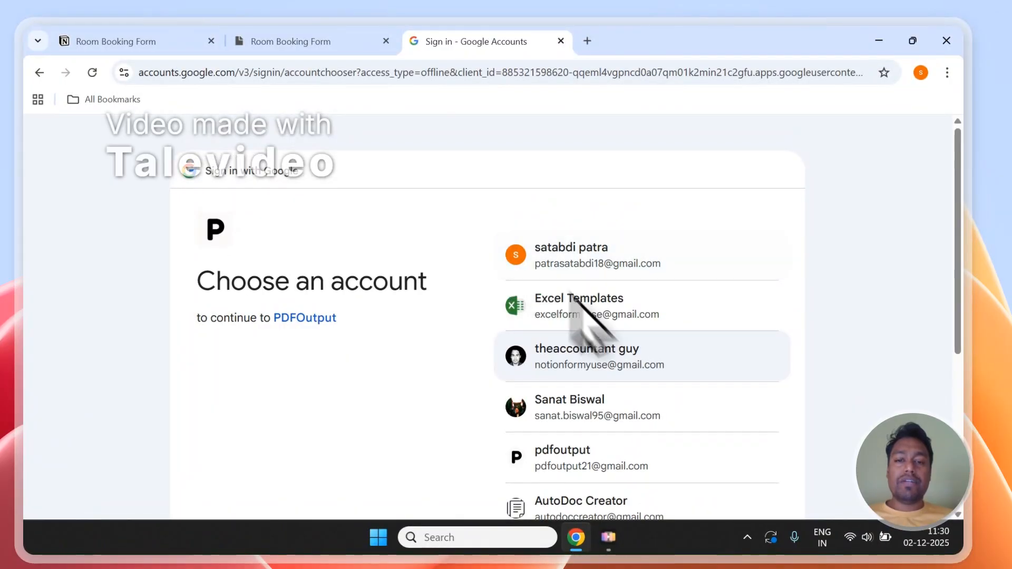
{"action": "left_click", "coordinate": [631, 352]}
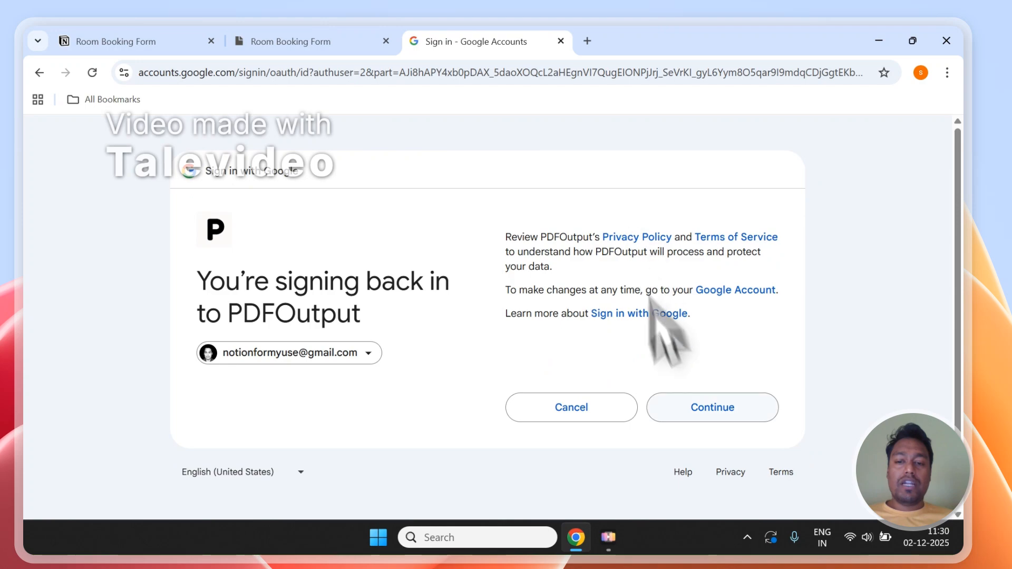
{"action": "left_click", "coordinate": [701, 417]}
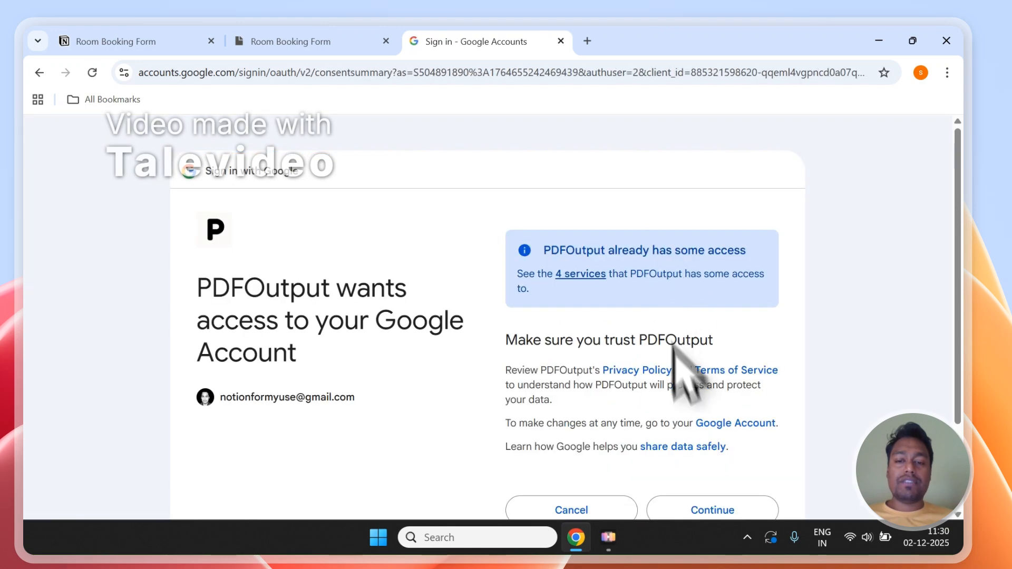
{"action": "scroll", "coordinate": [683, 369], "scroll_direction": "down", "scroll_amount": 1}
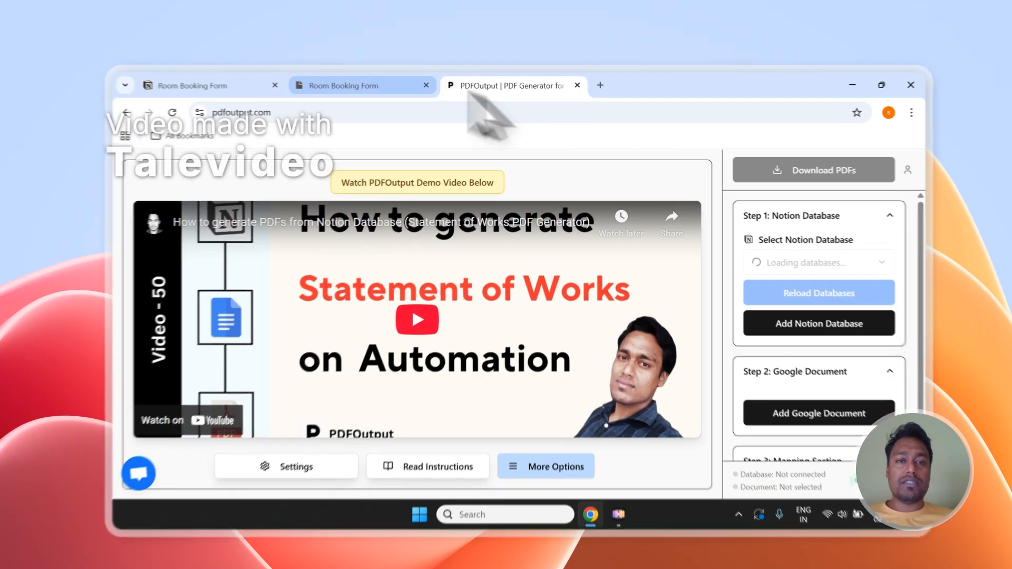
Check the title of the booking responses database in Notion and return to PDFOutput.
{"action": "left_click", "coordinate": [358, 77]}
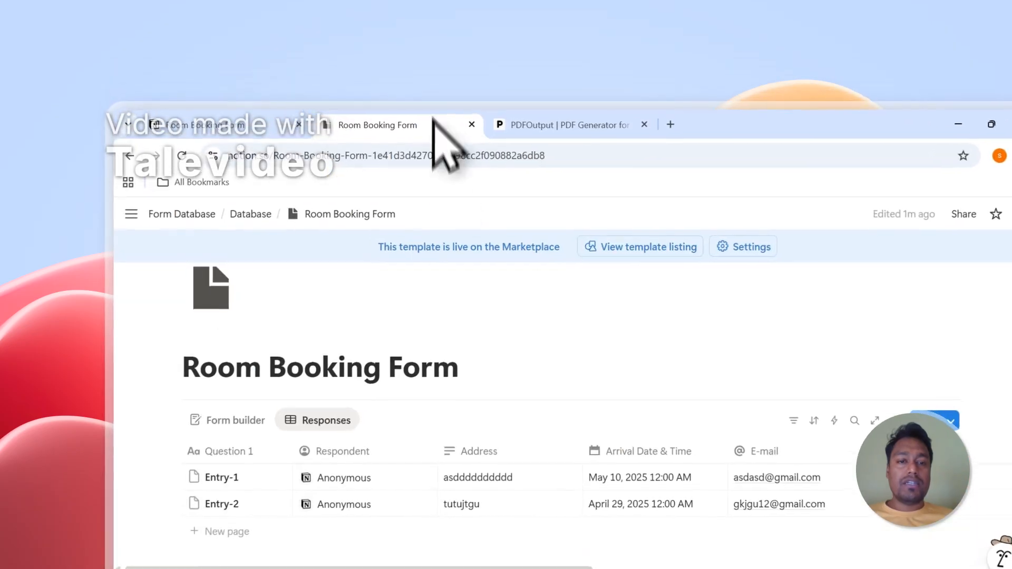
{"action": "left_click_drag", "start_coordinate": [464, 334], "coordinate": [188, 328]}
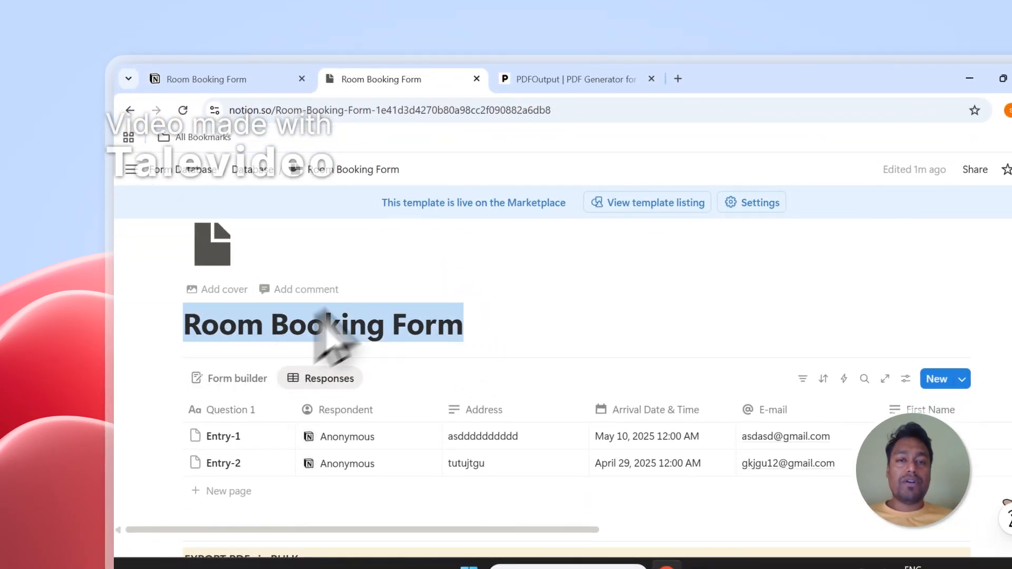
{"action": "left_click", "coordinate": [527, 80]}
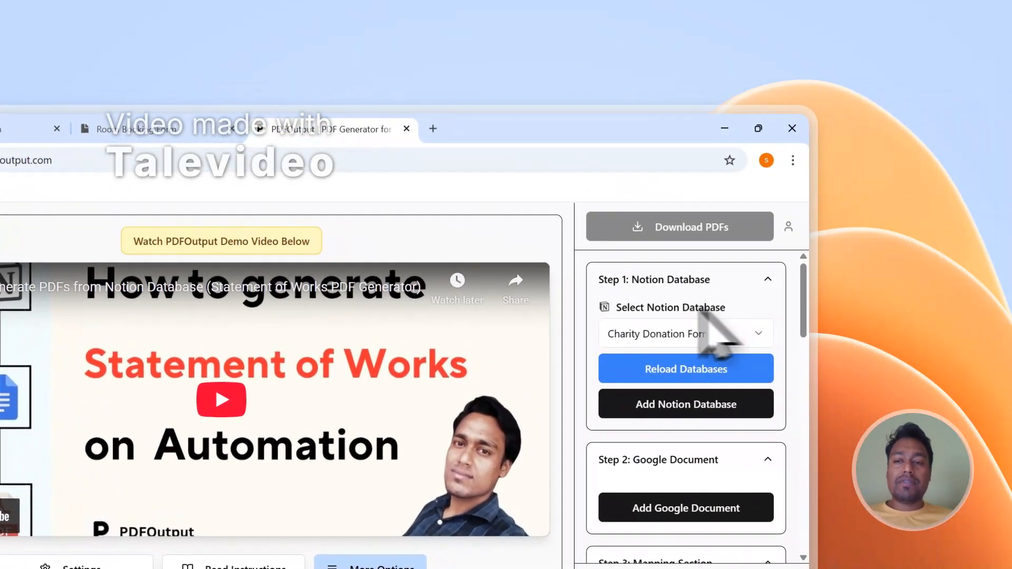
Examine PDFOutput's setup sections for the Google document and mapping, including the list of database properties.
{"action": "left_click", "coordinate": [707, 373]}
{"action": "scroll", "coordinate": [738, 363], "scroll_direction": "down", "scroll_amount": 3}
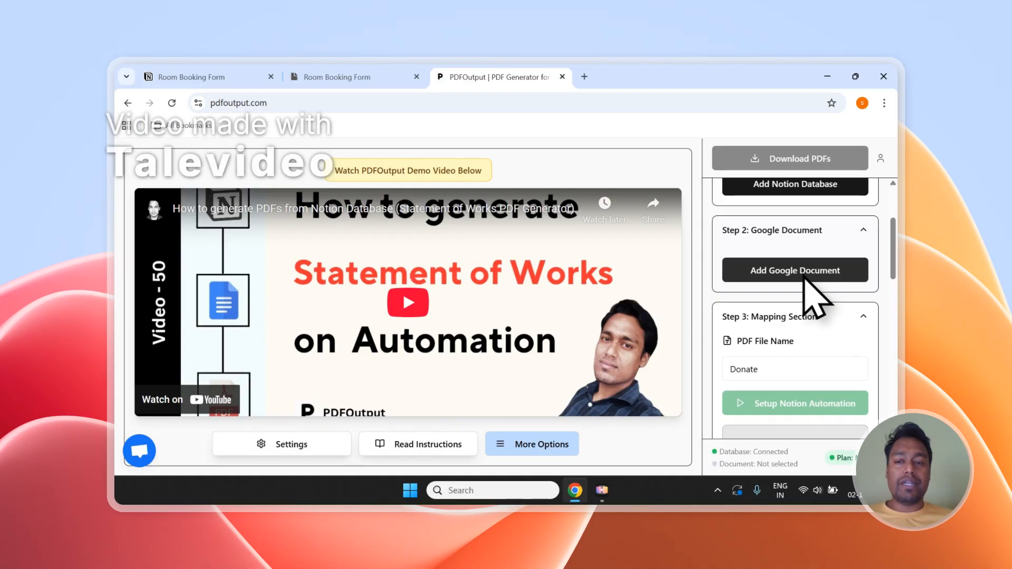
{"action": "scroll", "coordinate": [804, 280], "scroll_direction": "down", "scroll_amount": 8}
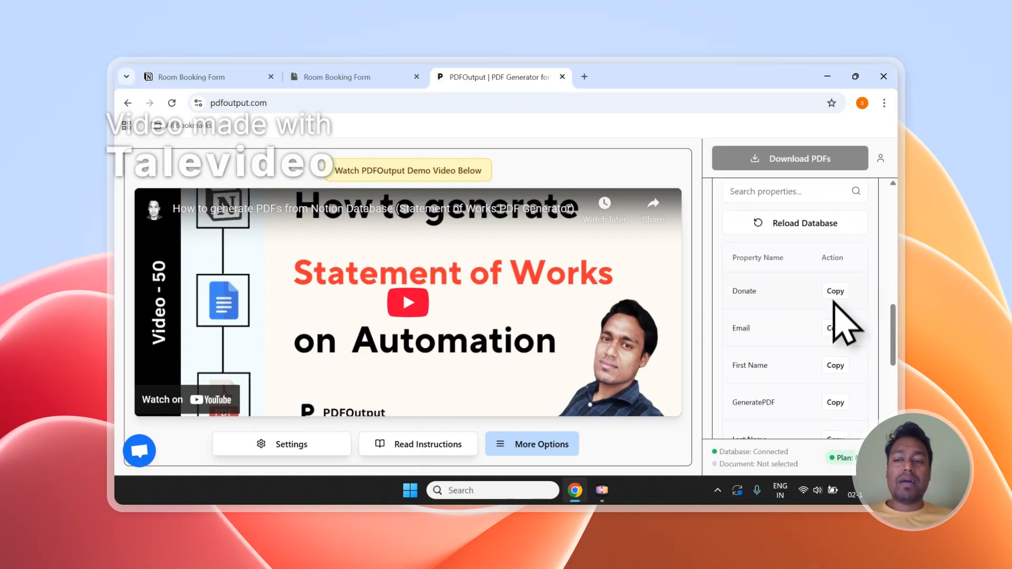
{"action": "scroll", "coordinate": [836, 337], "scroll_direction": "down", "scroll_amount": 5}
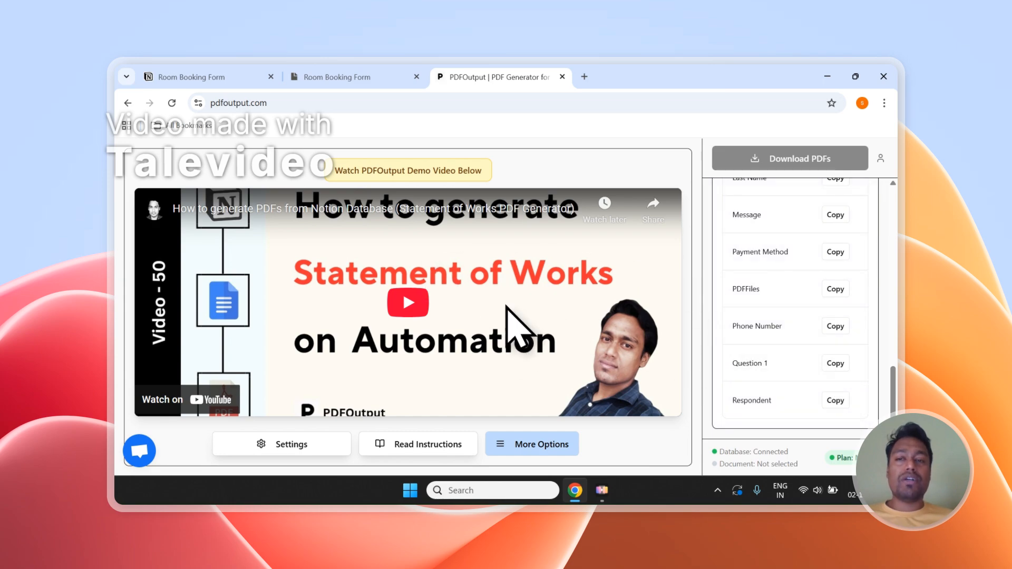
{"action": "scroll", "coordinate": [865, 306], "scroll_direction": "up", "scroll_amount": 12}
Start adding a Notion database in PDFOutput and copy the title "Room Booking Form" from the Notion page.
{"action": "left_click", "coordinate": [832, 310]}
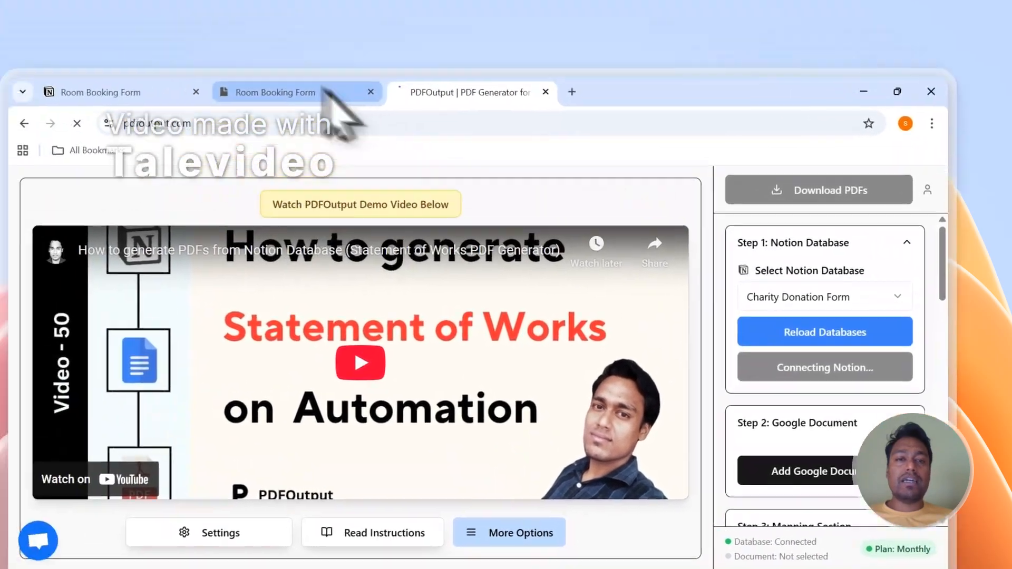
{"action": "left_click", "coordinate": [338, 78]}
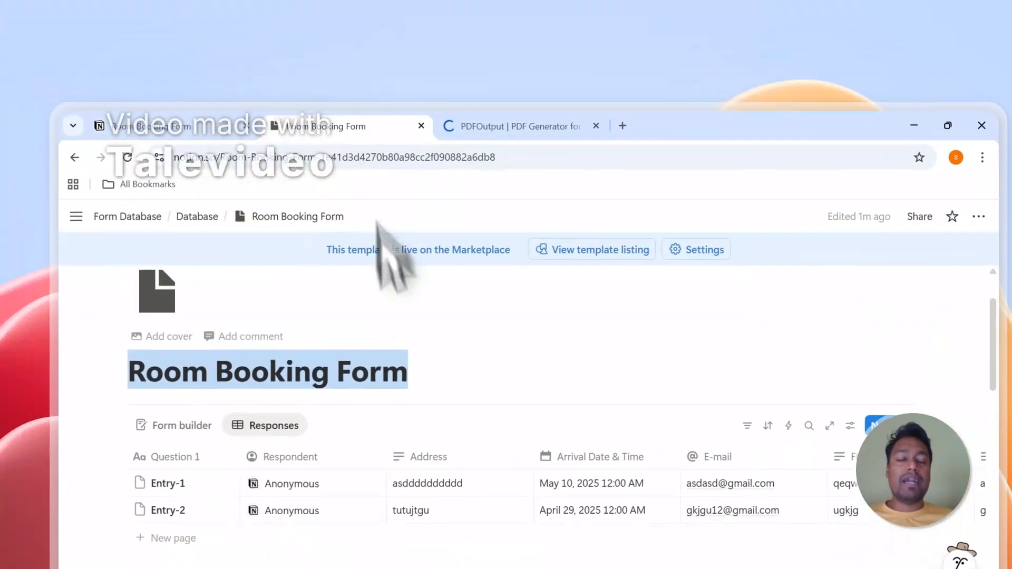
{"action": "left_click", "coordinate": [349, 372]}
{"action": "left_click_drag", "start_coordinate": [413, 376], "coordinate": [148, 383]}
{"action": "right_click", "coordinate": [174, 379]}
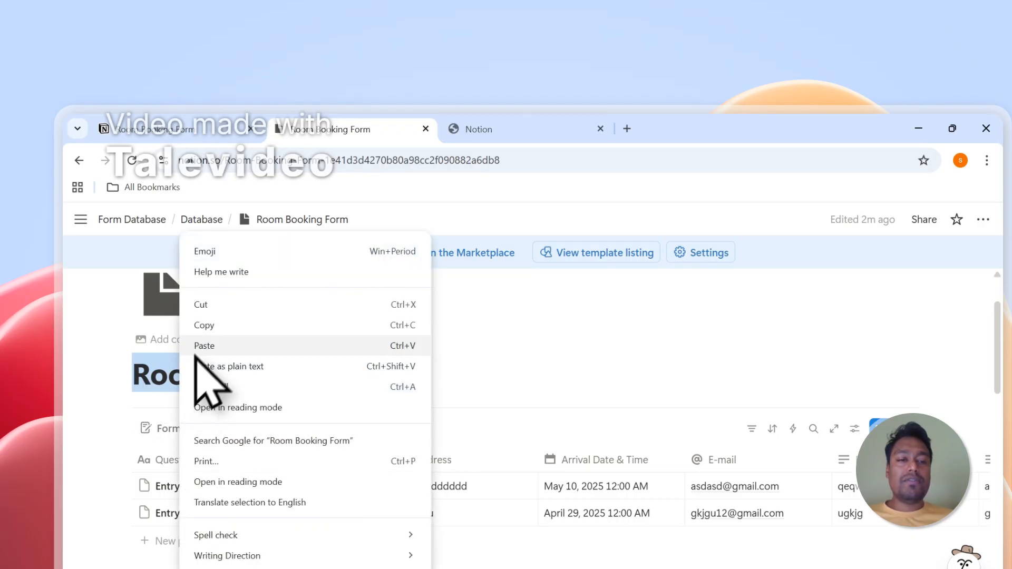
{"action": "left_click", "coordinate": [200, 323]}
In the Notion connection request, search for "Room Booking Form" and add the page located under Form Database / Database.
{"action": "left_click", "coordinate": [479, 131]}
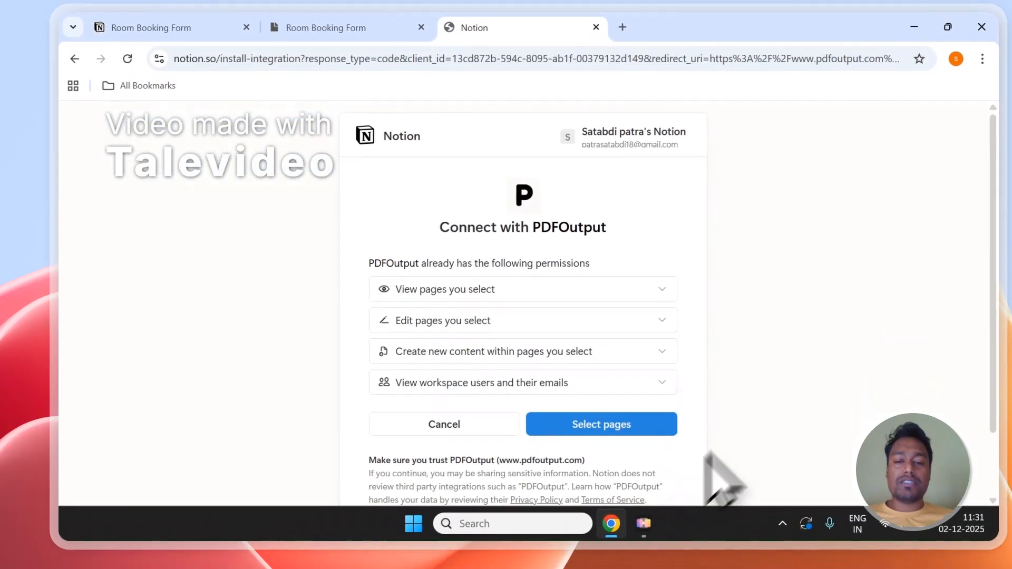
{"action": "left_click", "coordinate": [613, 413]}
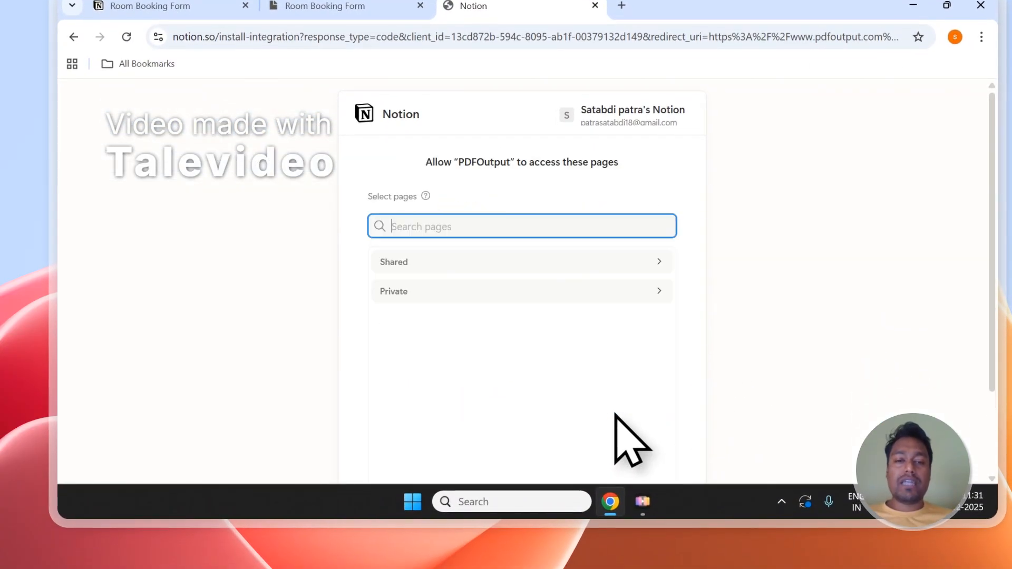
{"action": "right_click", "coordinate": [405, 228]}
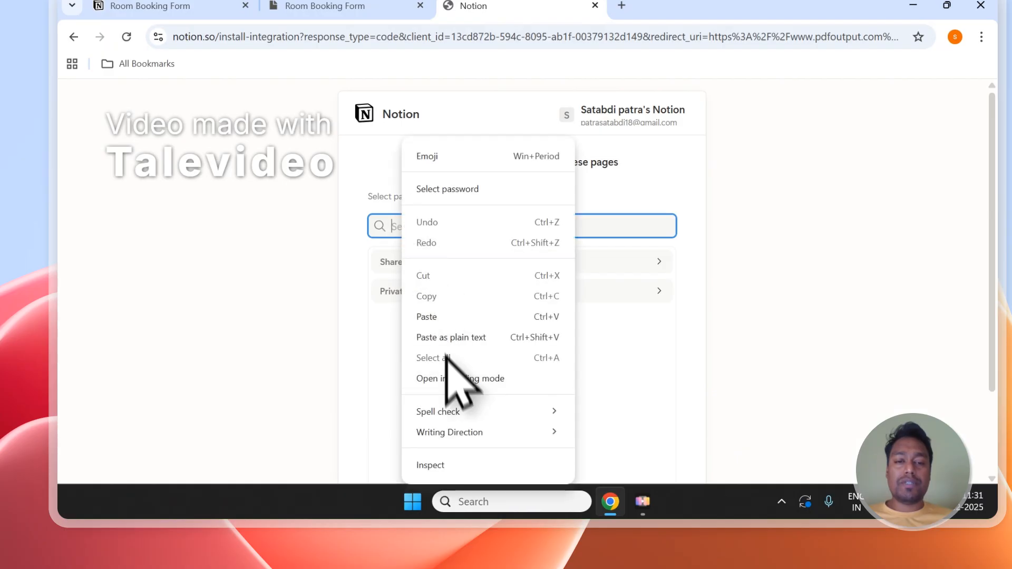
{"action": "left_click", "coordinate": [447, 326]}
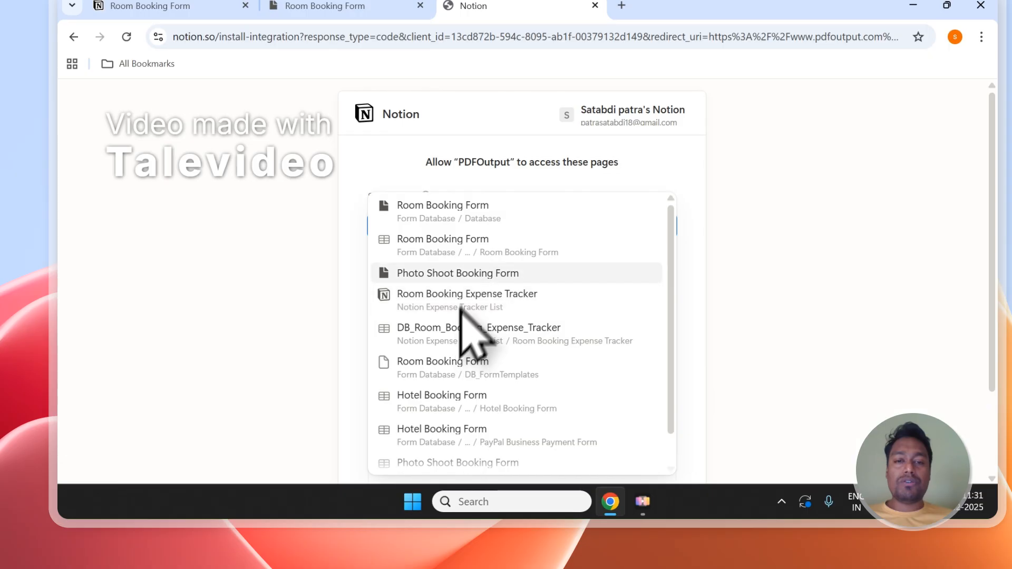
{"action": "left_click", "coordinate": [437, 216]}
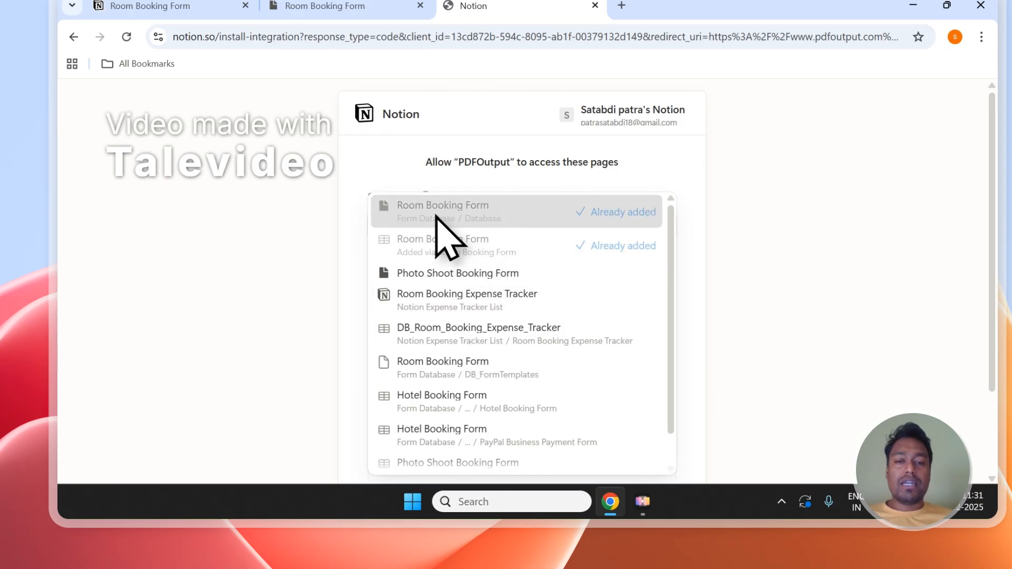
{"action": "left_click", "coordinate": [541, 169]}
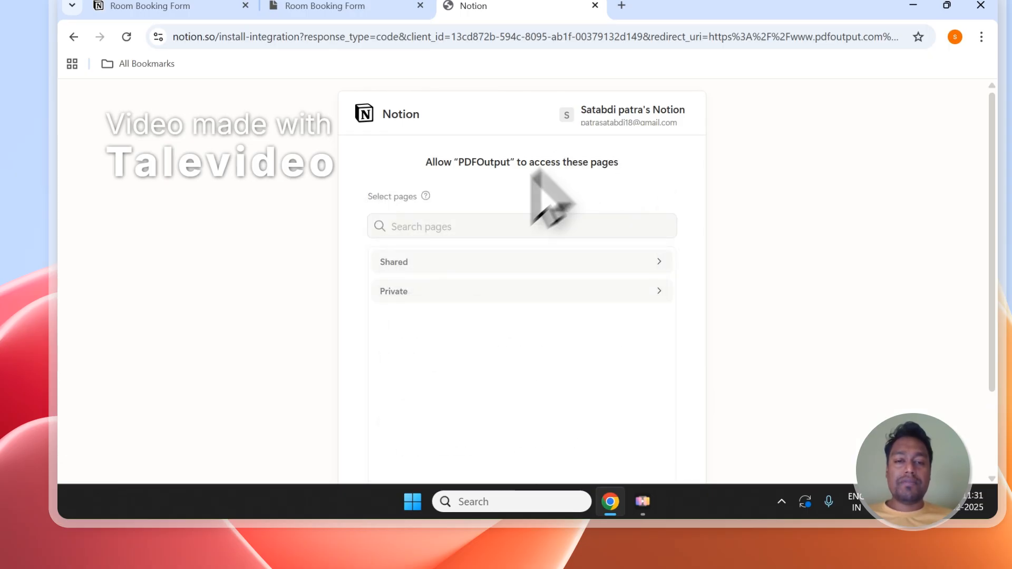
Expand the private pages and review the manually selected ones that PDFOutput may access.
{"action": "left_click", "coordinate": [435, 293]}
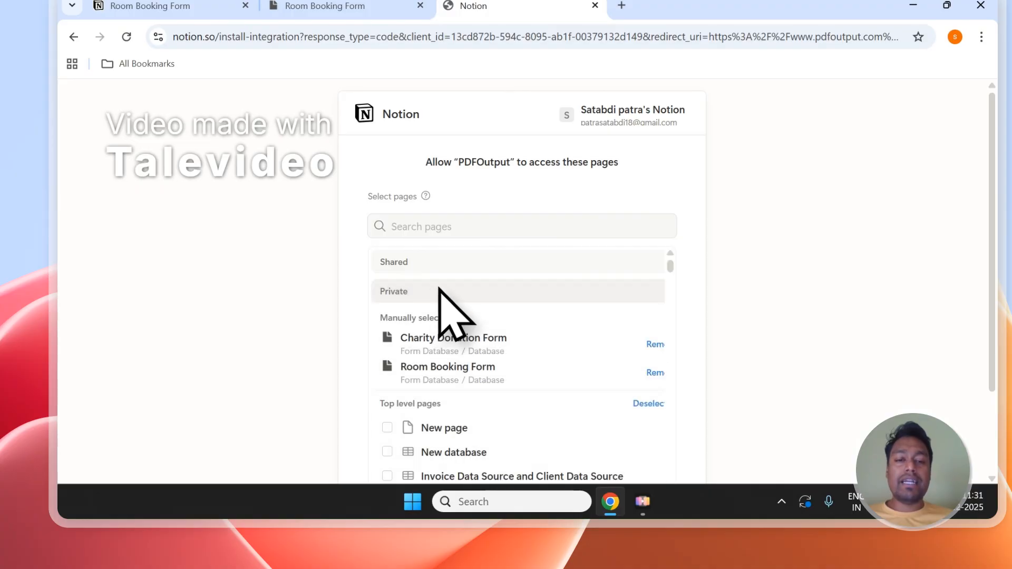
{"action": "scroll", "coordinate": [464, 266], "scroll_direction": "down", "scroll_amount": 1}
{"action": "scroll", "coordinate": [474, 251], "scroll_direction": "up", "scroll_amount": 1}
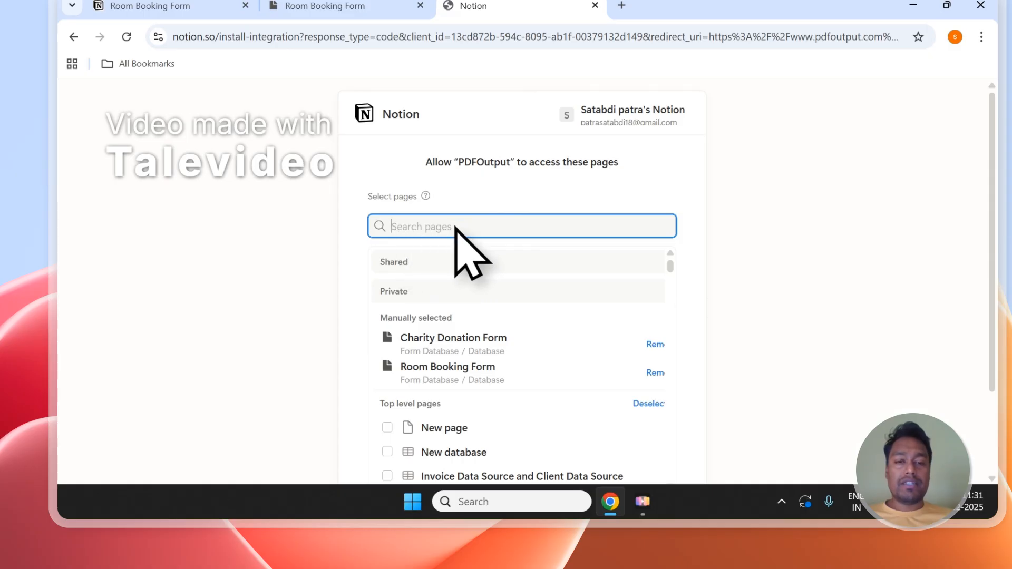
Check the pages selected for PDFOutput access against the "Room Booking Form" title on the Notion page.
{"action": "scroll", "coordinate": [458, 228], "scroll_direction": "down", "scroll_amount": 2}
{"action": "scroll", "coordinate": [454, 369], "scroll_direction": "down", "scroll_amount": 2}
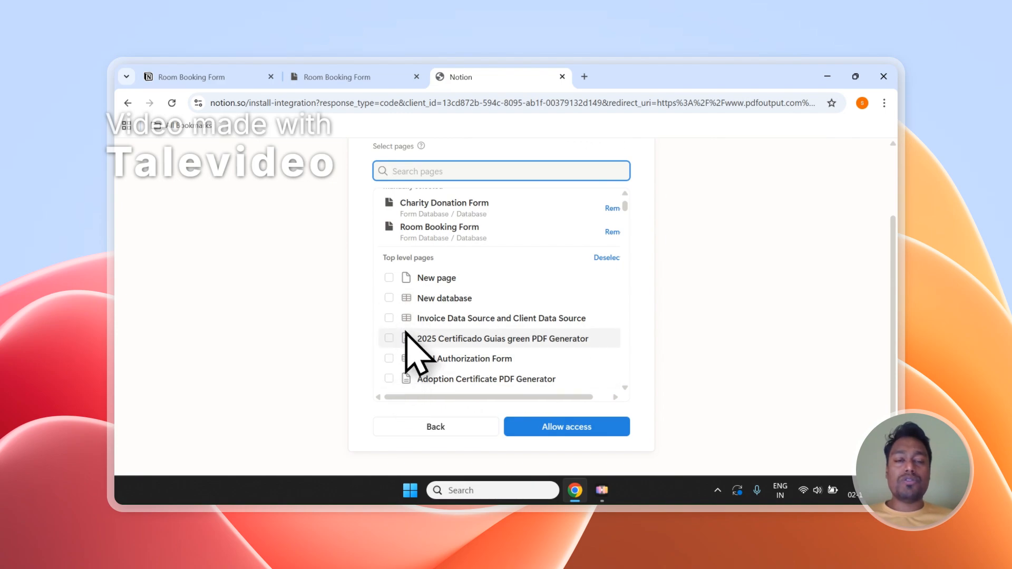
{"action": "scroll", "coordinate": [479, 334], "scroll_direction": "up", "scroll_amount": 5}
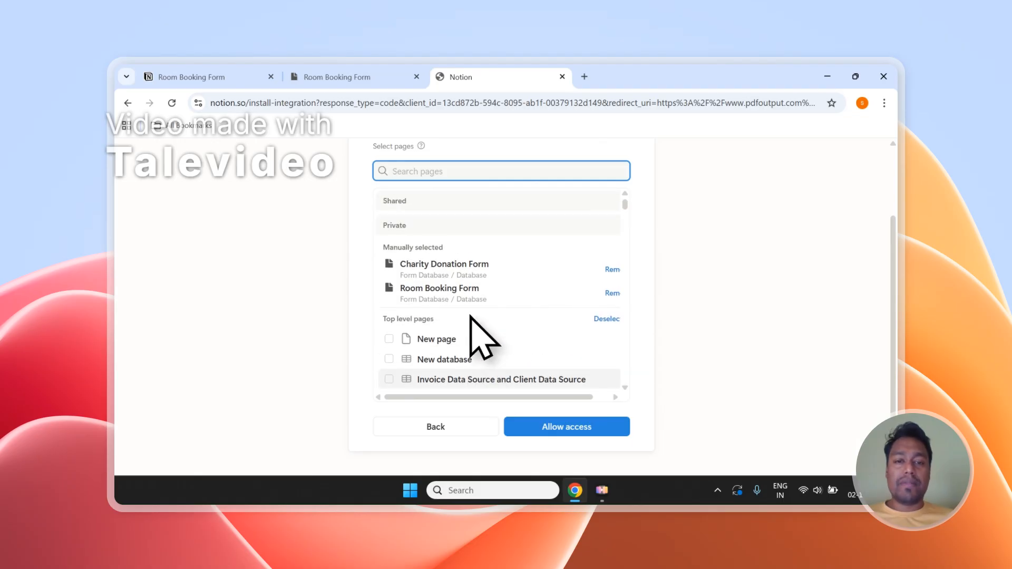
{"action": "left_click", "coordinate": [348, 77]}
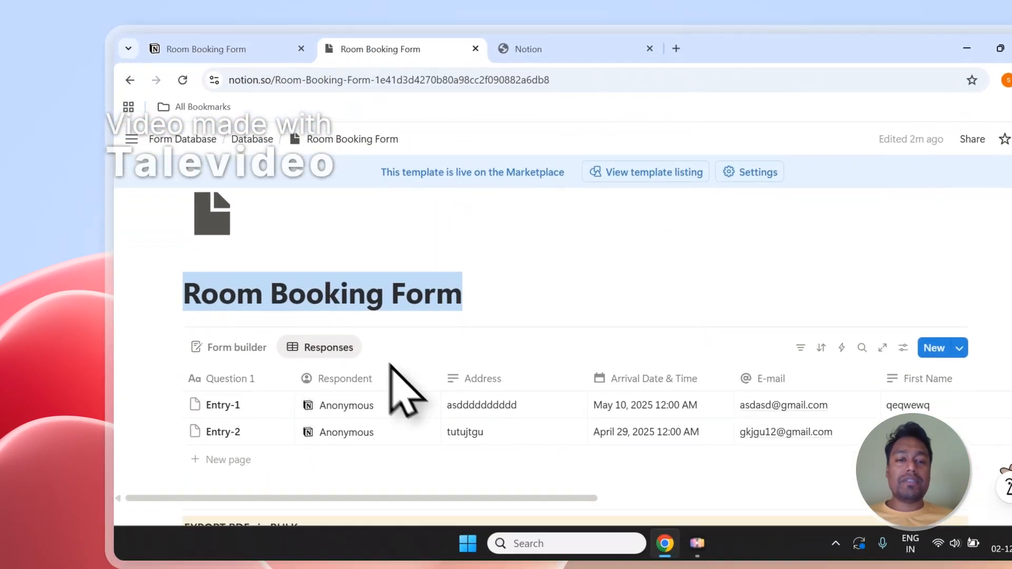
{"action": "left_click", "coordinate": [326, 284]}
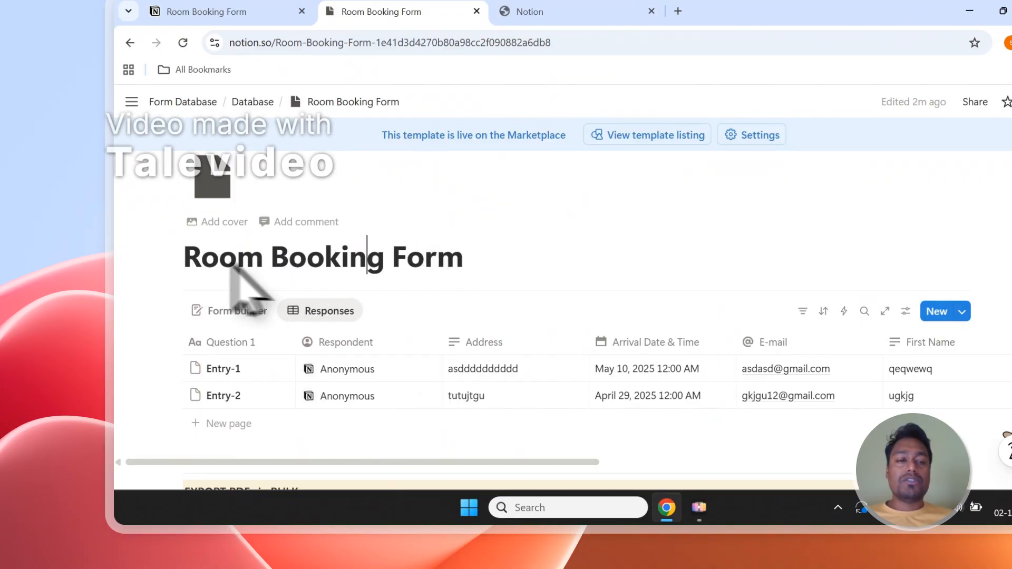
{"action": "left_click_drag", "start_coordinate": [186, 255], "coordinate": [445, 252]}
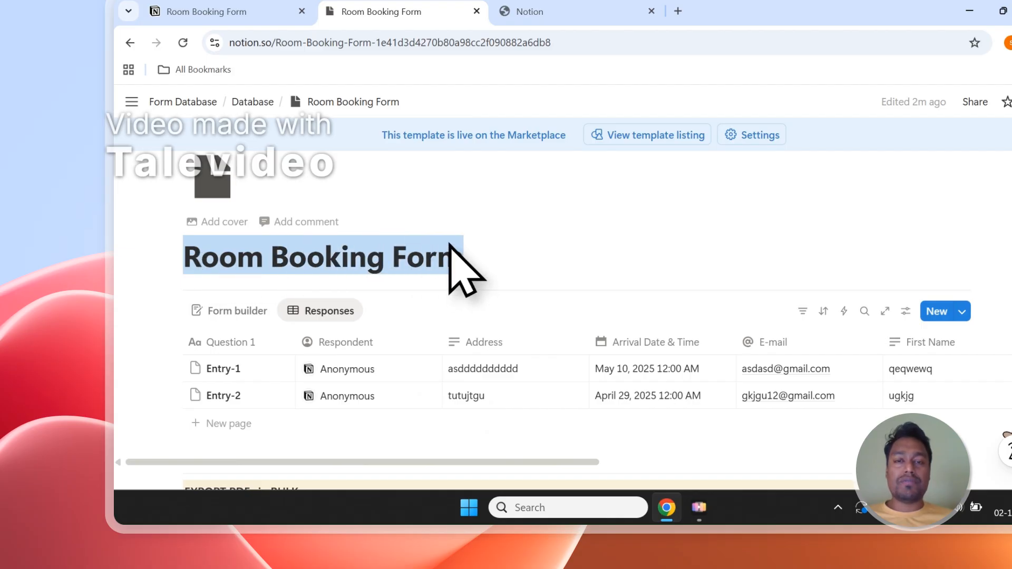
Grant PDFOutput access to the selected Notion pages, including Room Booking Form.
{"action": "left_click", "coordinate": [527, 11]}
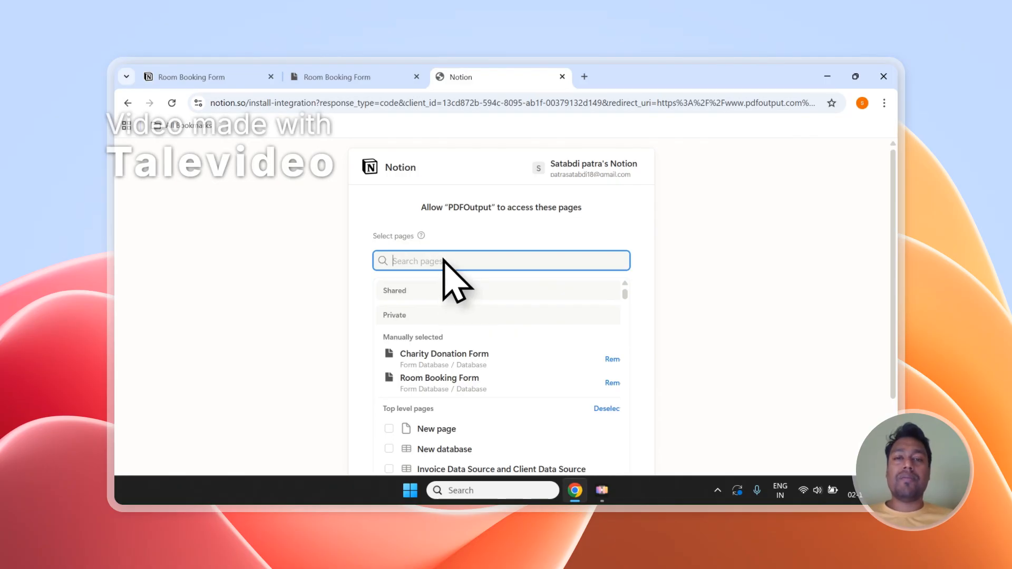
{"action": "scroll", "coordinate": [527, 287], "scroll_direction": "down", "scroll_amount": 6}
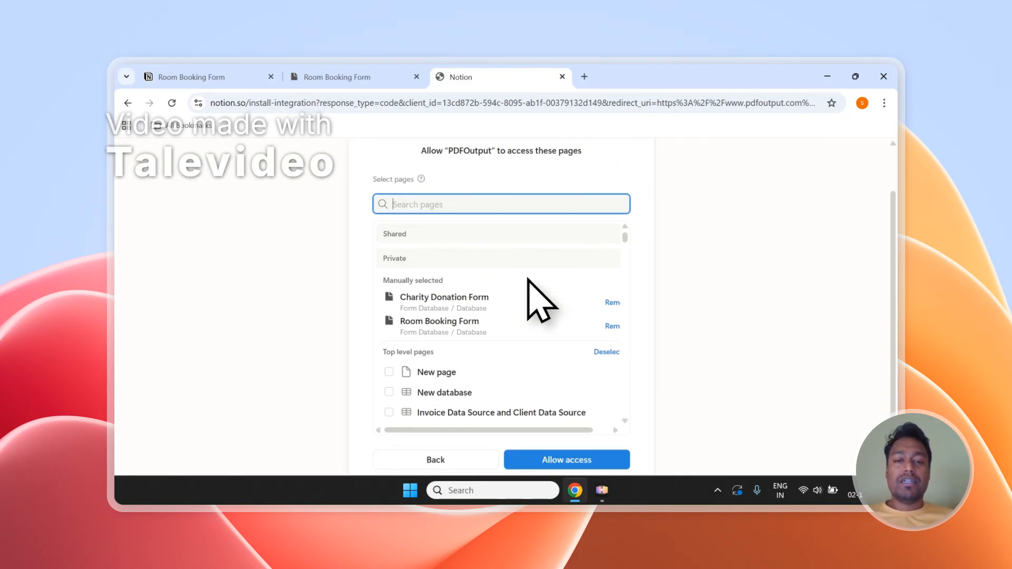
{"action": "left_click", "coordinate": [552, 391]}
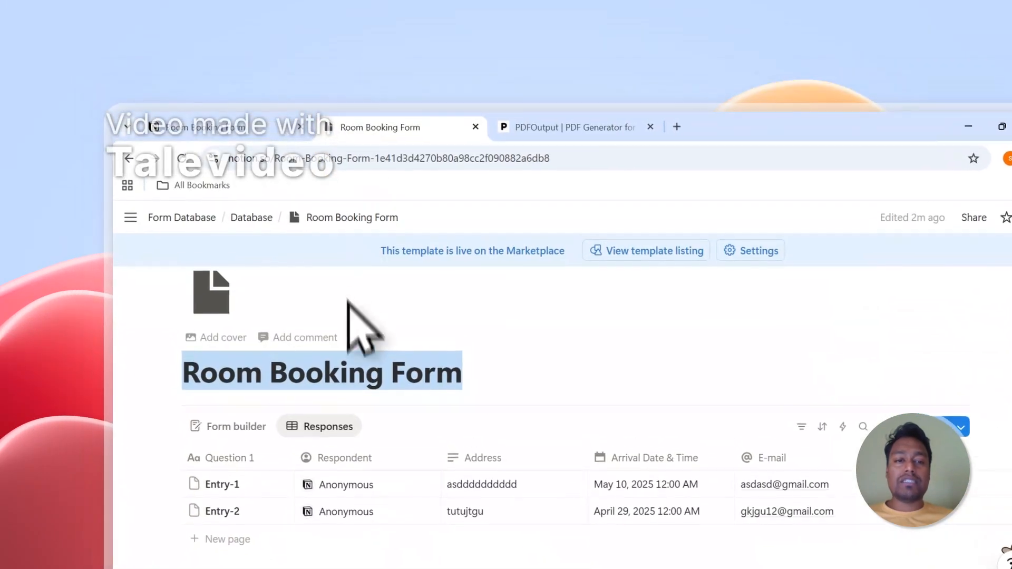
In PDFOutput, reload the databases until Room Booking Form is available and select it as the Notion database.
{"action": "left_click", "coordinate": [506, 104]}
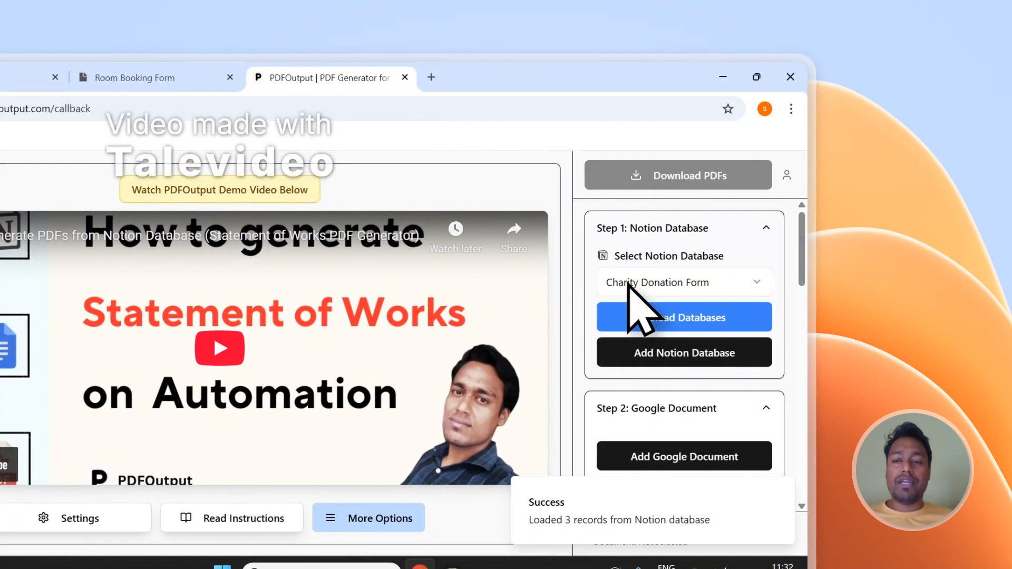
{"action": "left_click", "coordinate": [627, 283]}
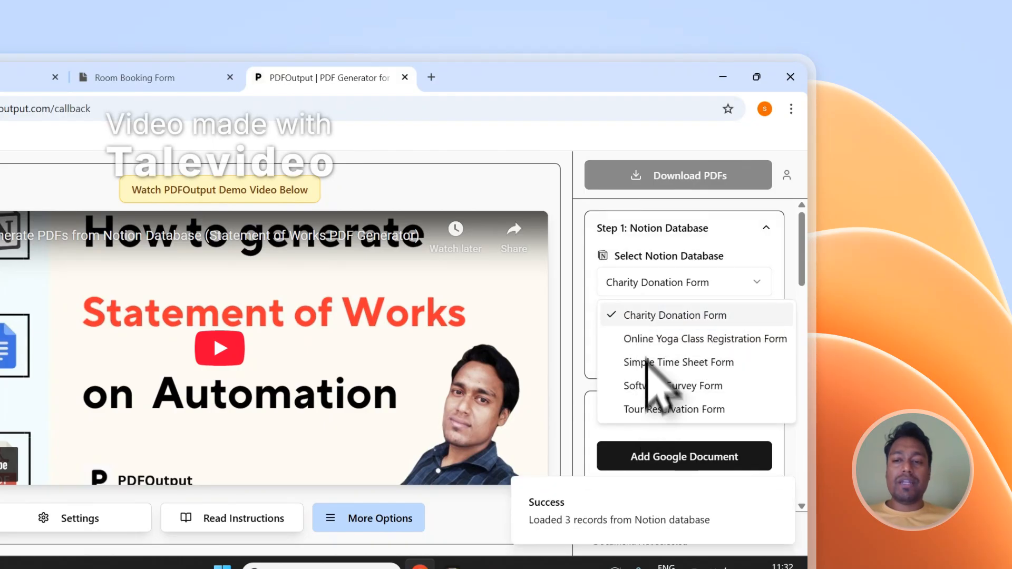
{"action": "left_click", "coordinate": [647, 255]}
{"action": "left_click", "coordinate": [660, 320]}
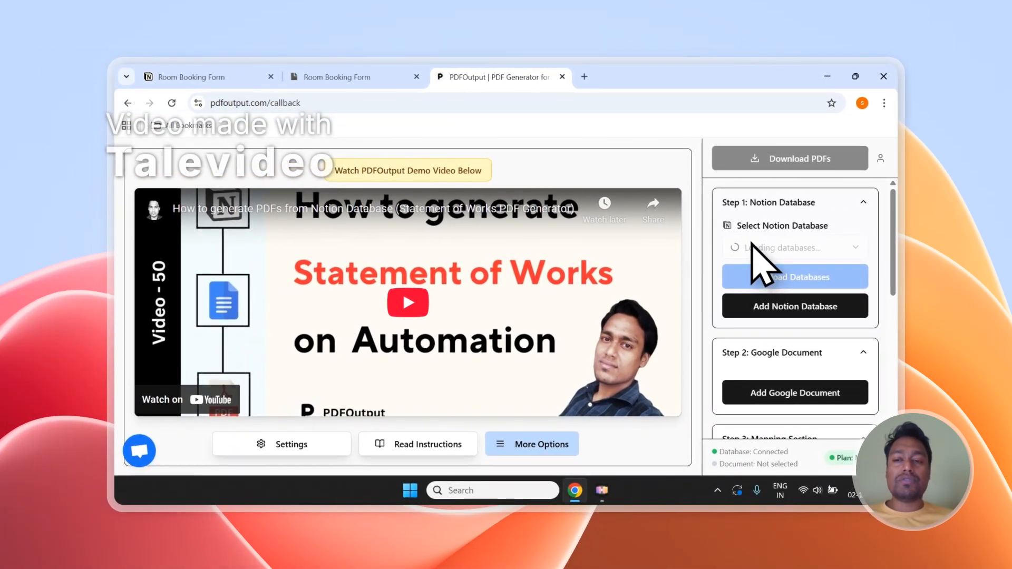
{"action": "left_click", "coordinate": [745, 248]}
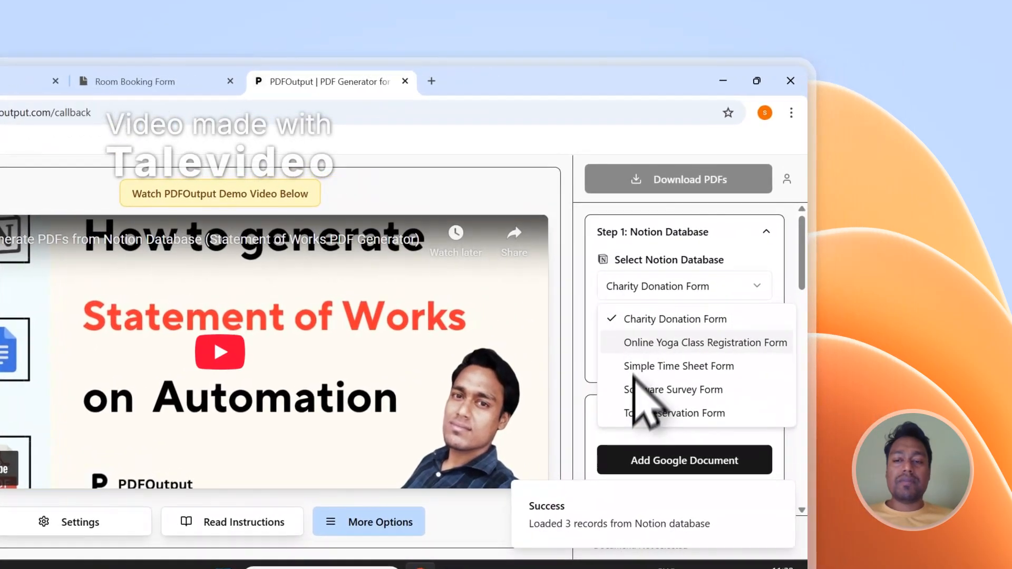
{"action": "left_click", "coordinate": [642, 254]}
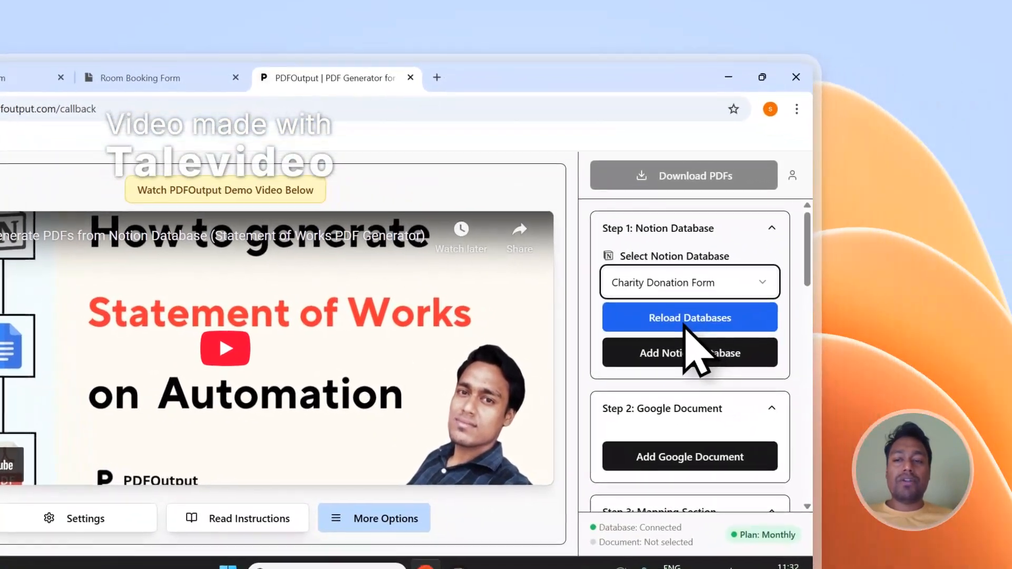
{"action": "left_click", "coordinate": [925, 371]}
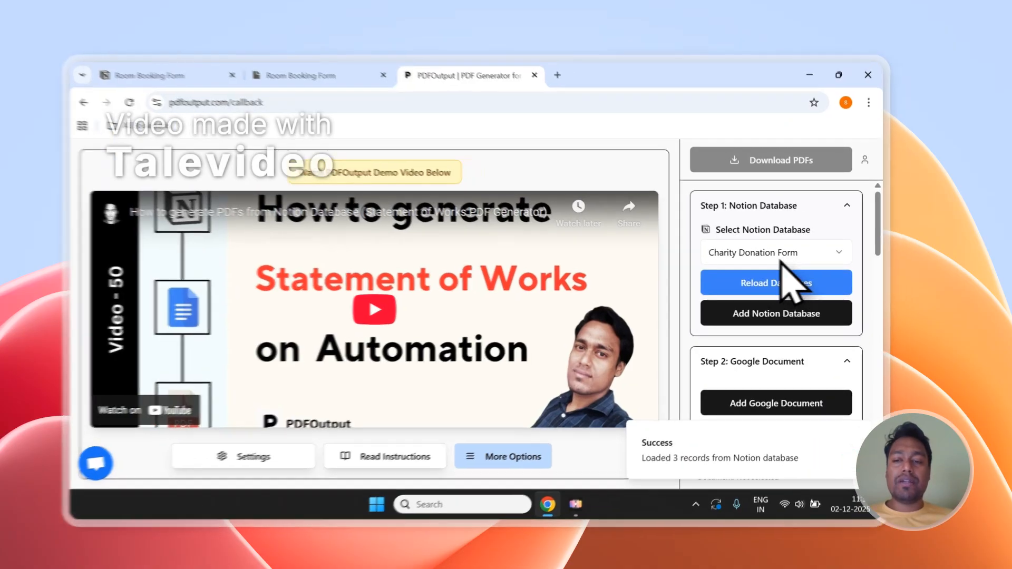
{"action": "left_click", "coordinate": [779, 249]}
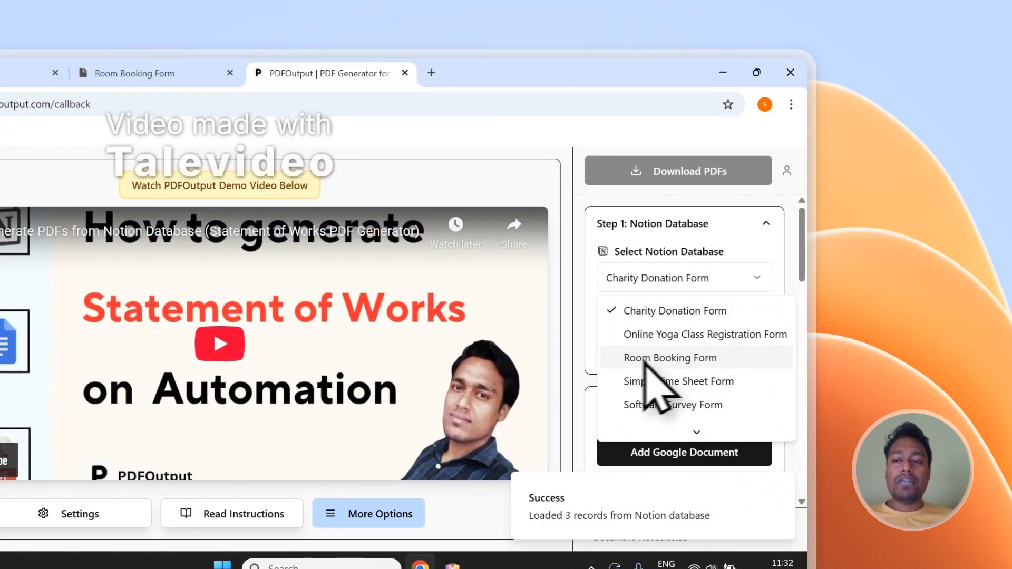
{"action": "left_click", "coordinate": [656, 358]}
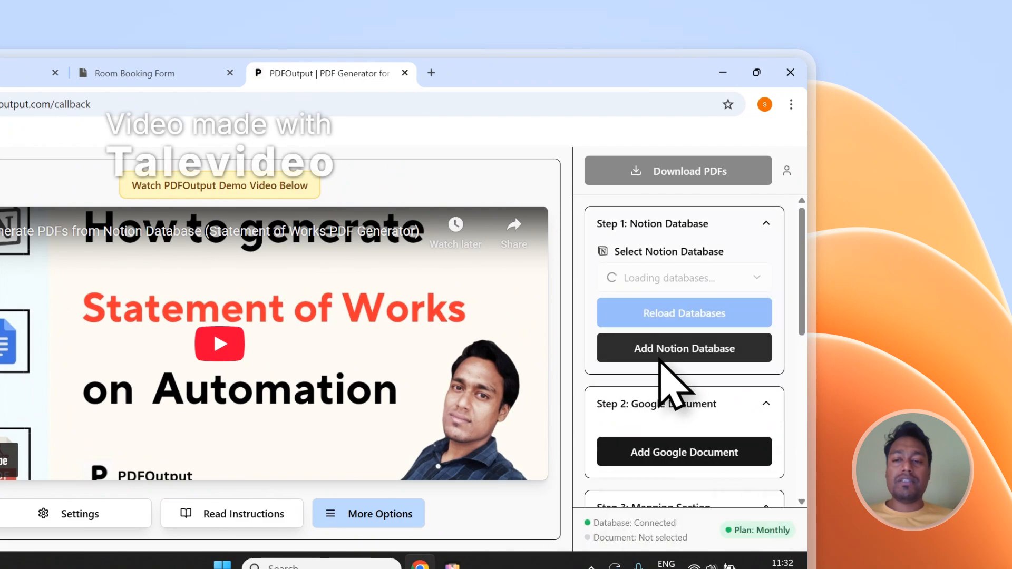
Review the database properties in the Mapping Section and compare them with the response columns of the Notion Room Booking Form.
{"action": "left_click_drag", "start_coordinate": [804, 243], "coordinate": [801, 430]}
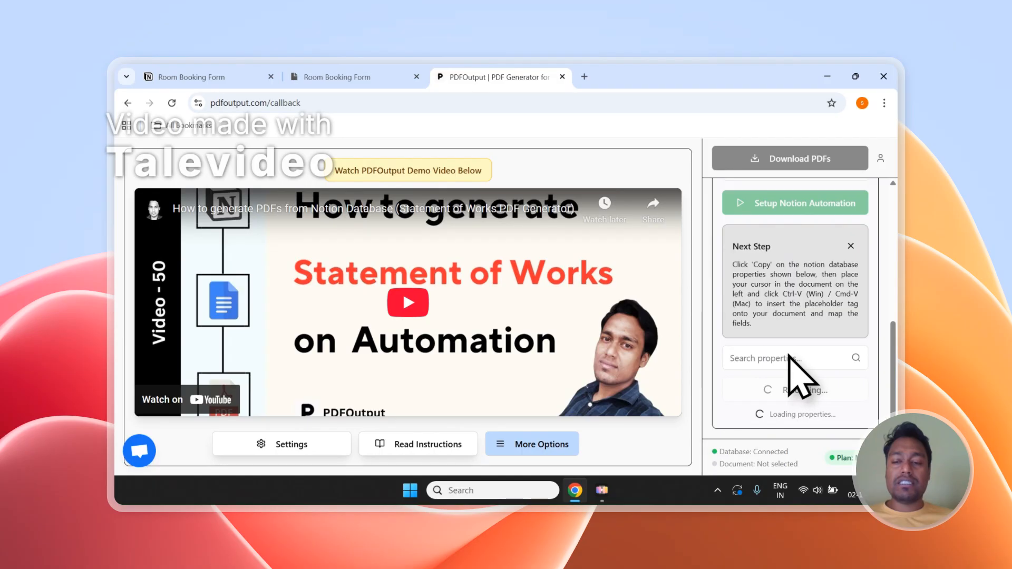
{"action": "scroll", "coordinate": [796, 345], "scroll_direction": "down", "scroll_amount": 4}
{"action": "scroll", "coordinate": [788, 232], "scroll_direction": "down", "scroll_amount": 5}
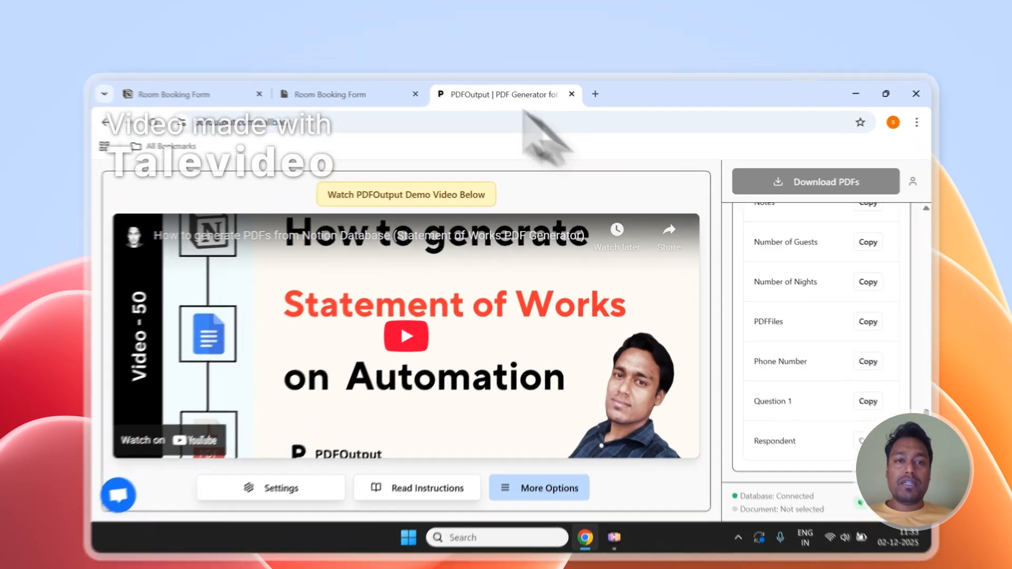
{"action": "left_click", "coordinate": [348, 95]}
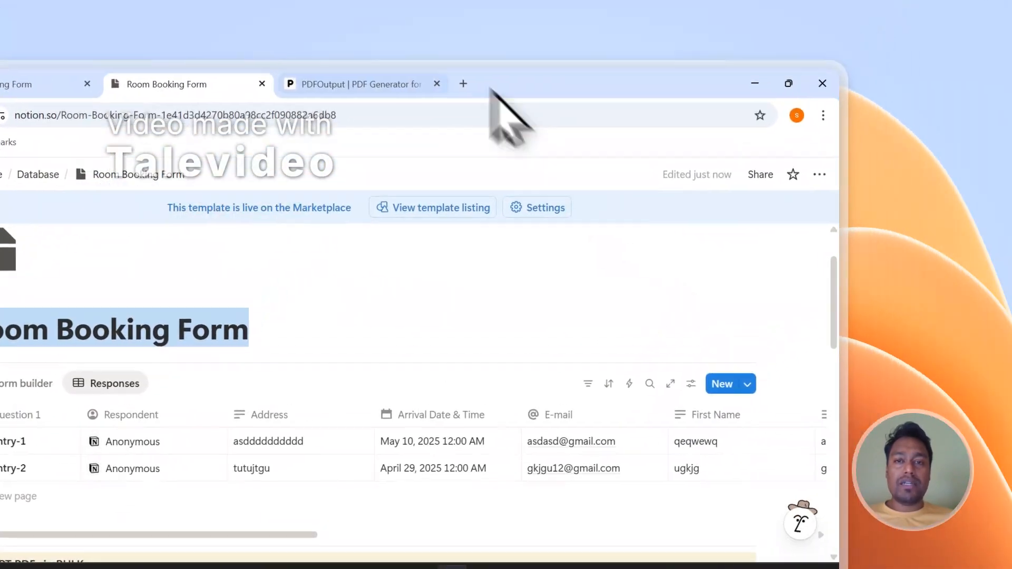
{"action": "left_click", "coordinate": [387, 86]}
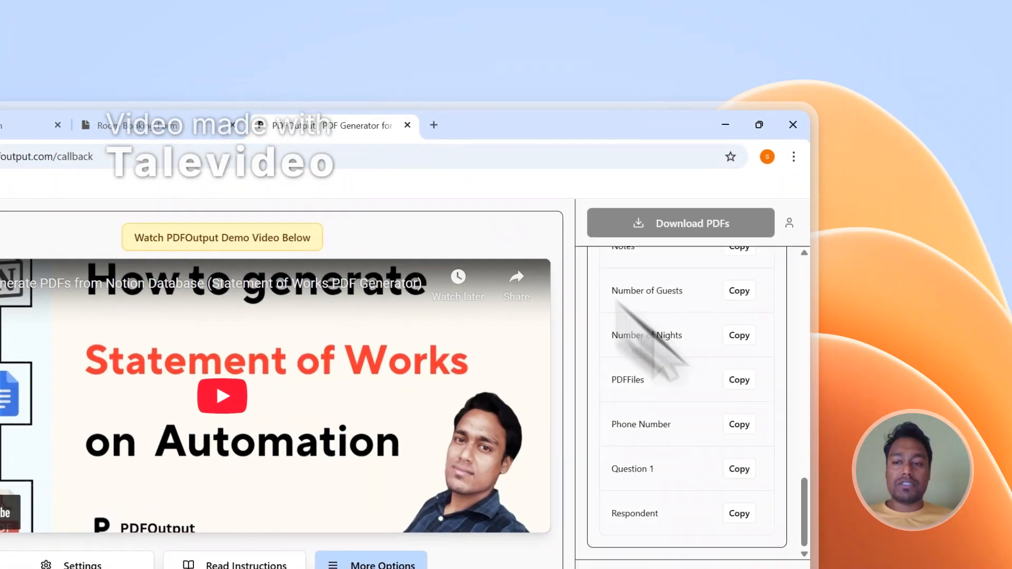
{"action": "scroll", "coordinate": [754, 428], "scroll_direction": "up", "scroll_amount": 3}
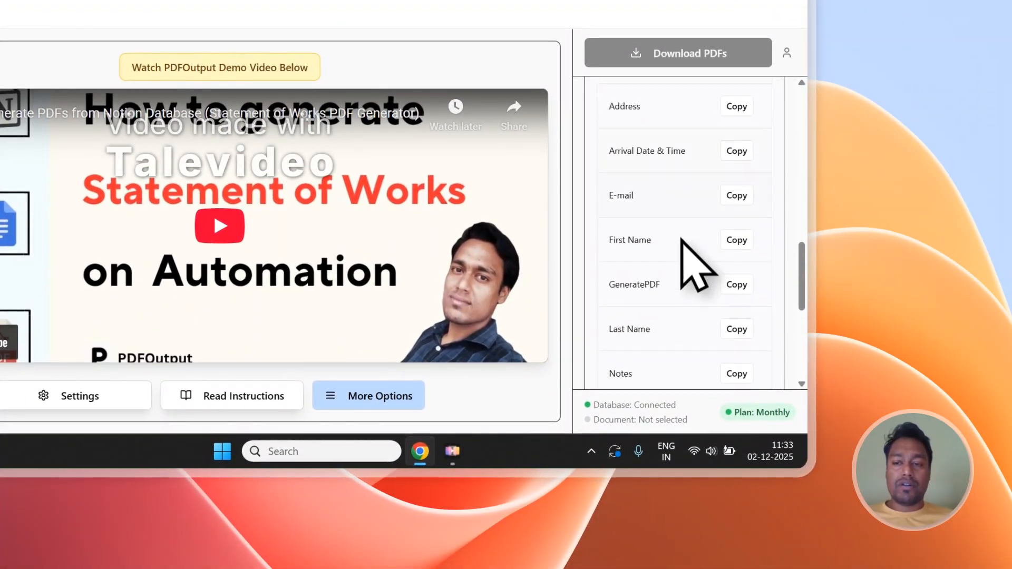
{"action": "scroll", "coordinate": [681, 238], "scroll_direction": "down", "scroll_amount": 3}
{"action": "scroll", "coordinate": [681, 252], "scroll_direction": "up", "scroll_amount": 6}
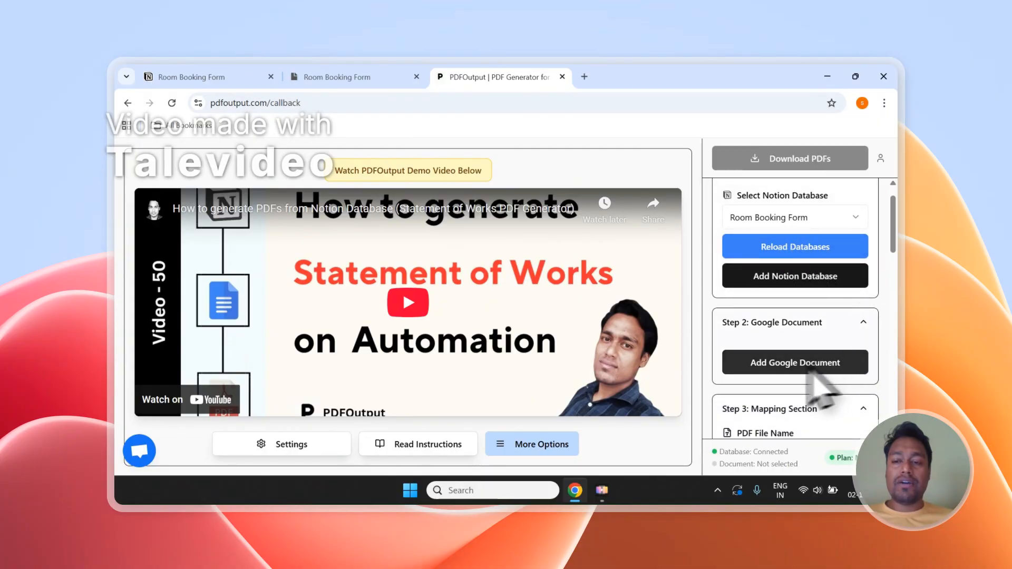
Dismiss the existing-file picker and add a new demo document as the Google document for the Room Booking Form.
{"action": "left_click", "coordinate": [817, 368]}
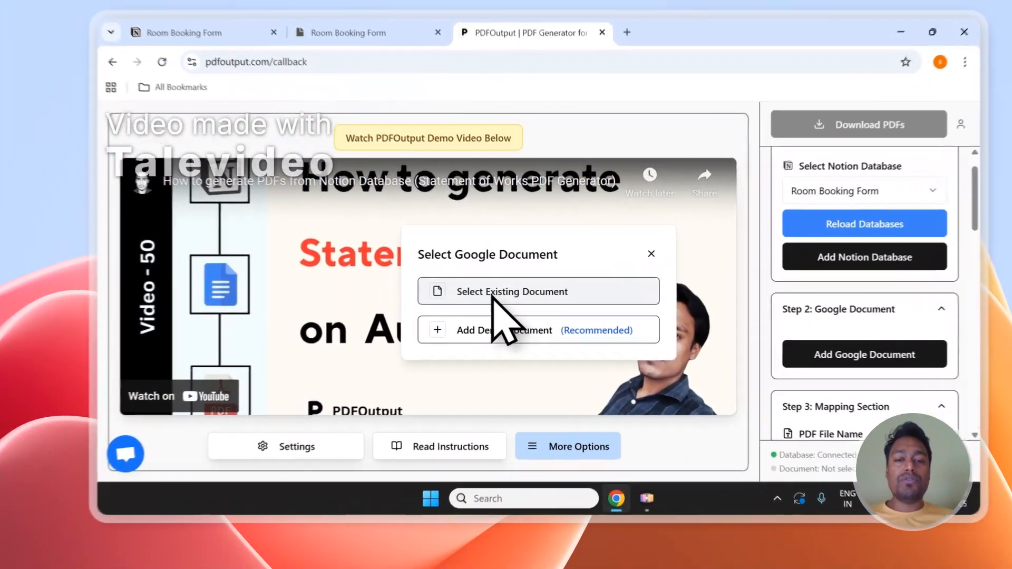
{"action": "left_click", "coordinate": [467, 307]}
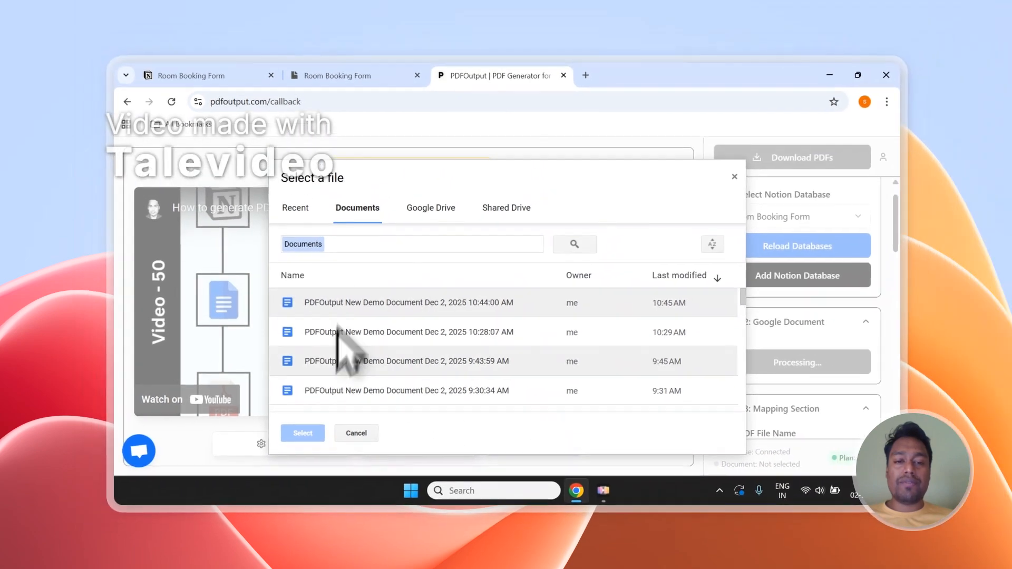
{"action": "left_click", "coordinate": [732, 178]}
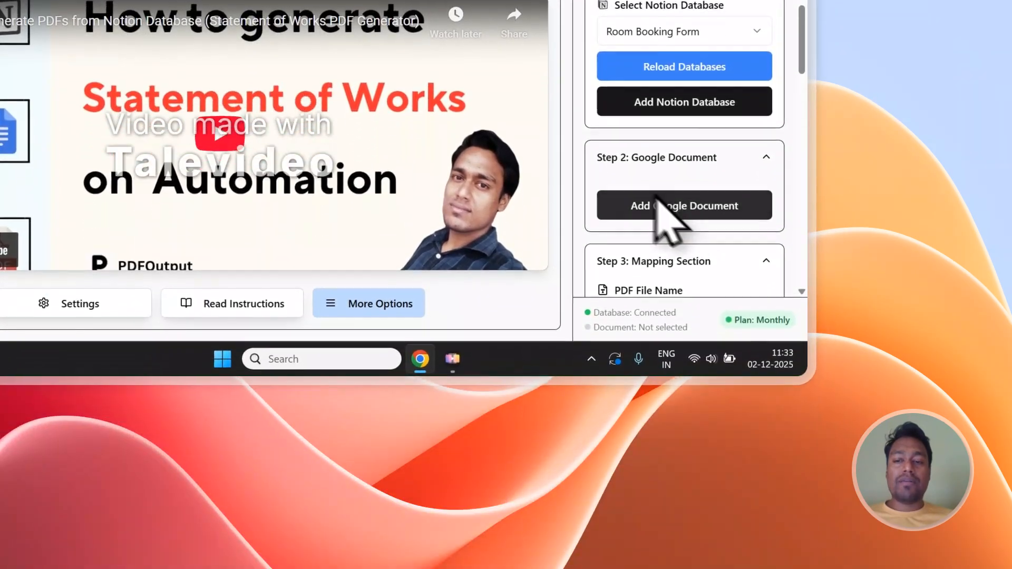
{"action": "left_click", "coordinate": [659, 205]}
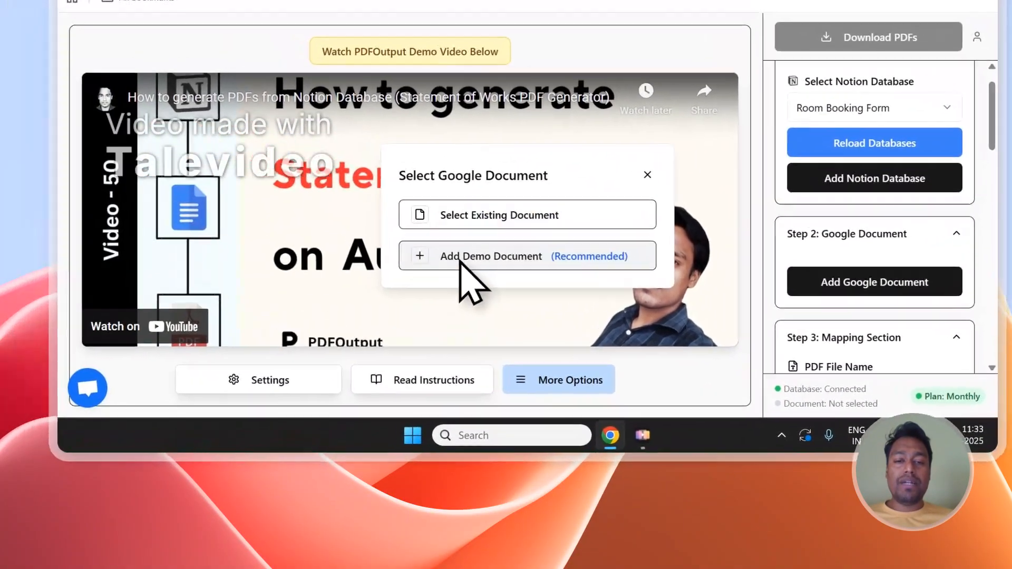
{"action": "left_click", "coordinate": [459, 258]}
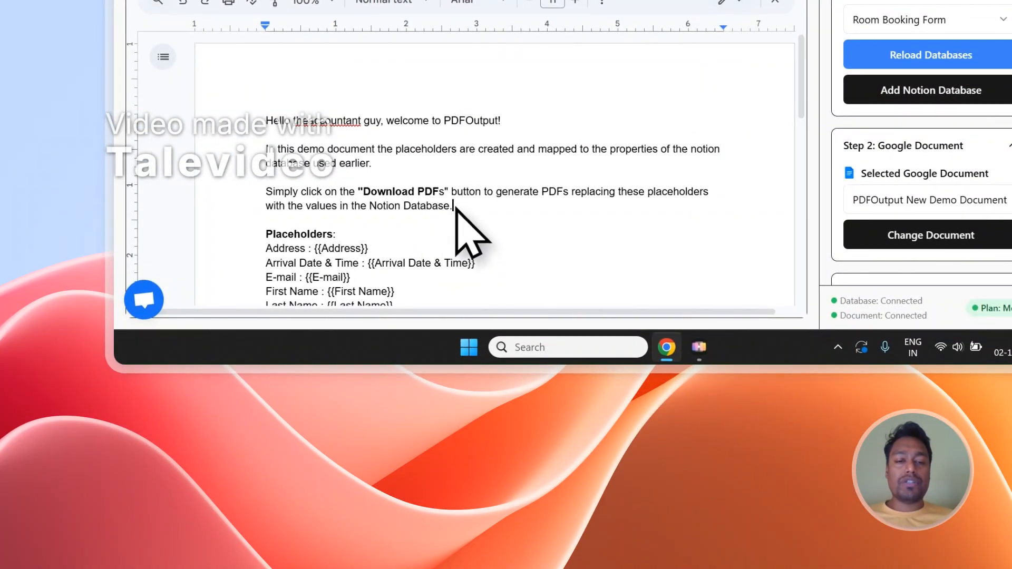
Delete the introductory text above the Placeholders heading in the demo document.
{"action": "left_click_drag", "start_coordinate": [455, 208], "coordinate": [291, 133]}
{"action": "key", "text": "BackSpace"}
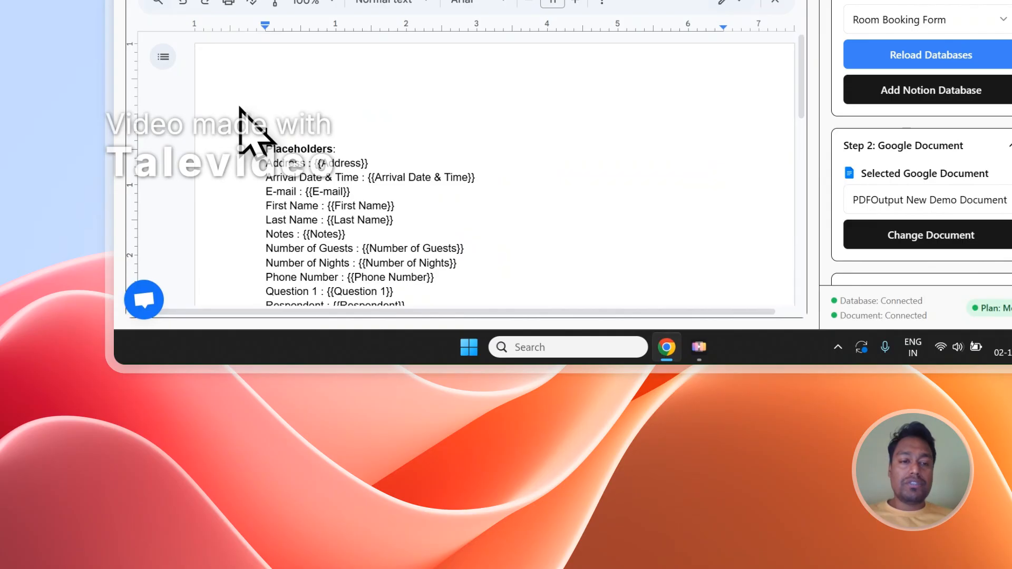
{"action": "key", "text": "BackSpace"}
{"action": "key", "text": "BackSpace"}
{"action": "scroll", "coordinate": [311, 122], "scroll_direction": "down", "scroll_amount": 2}
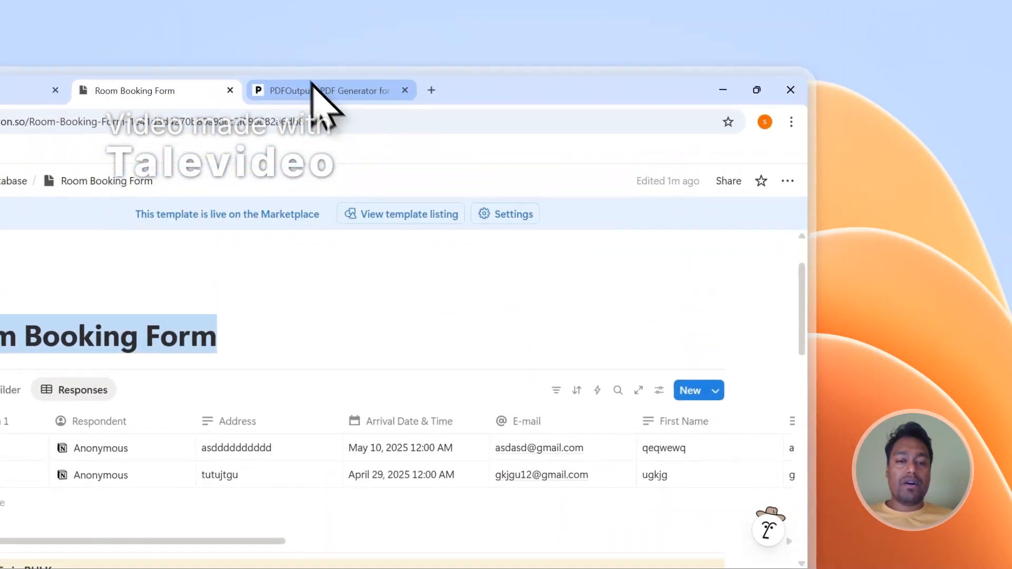
Compare the document's Address, Arrival Date & Time, E-mail, First Name and Last Name placeholders with the matching Notion table columns.
{"action": "left_click", "coordinate": [313, 87]}
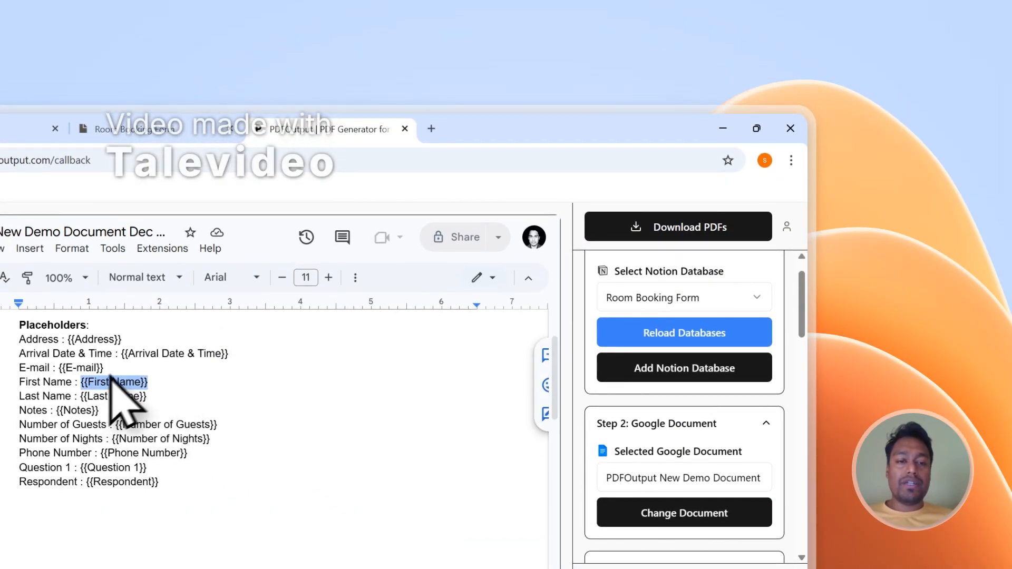
{"action": "left_click_drag", "start_coordinate": [124, 339], "coordinate": [219, 353]}
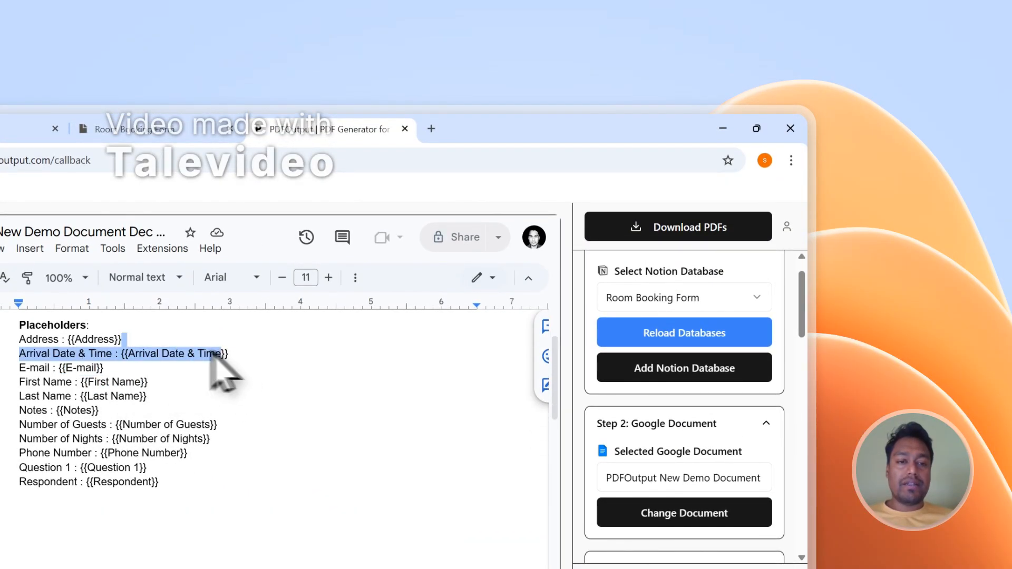
{"action": "left_click", "coordinate": [151, 381]}
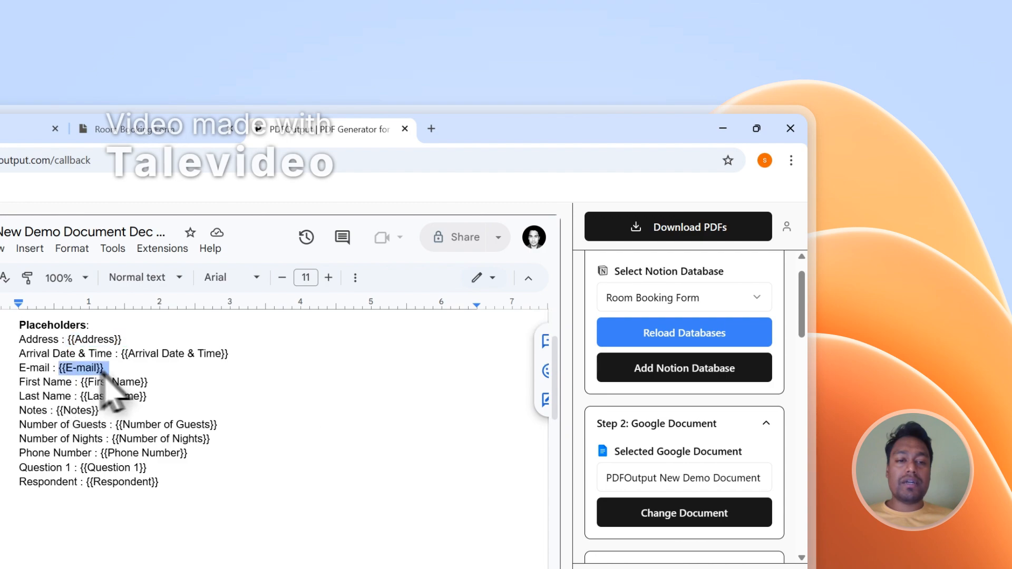
{"action": "left_click", "coordinate": [158, 132]}
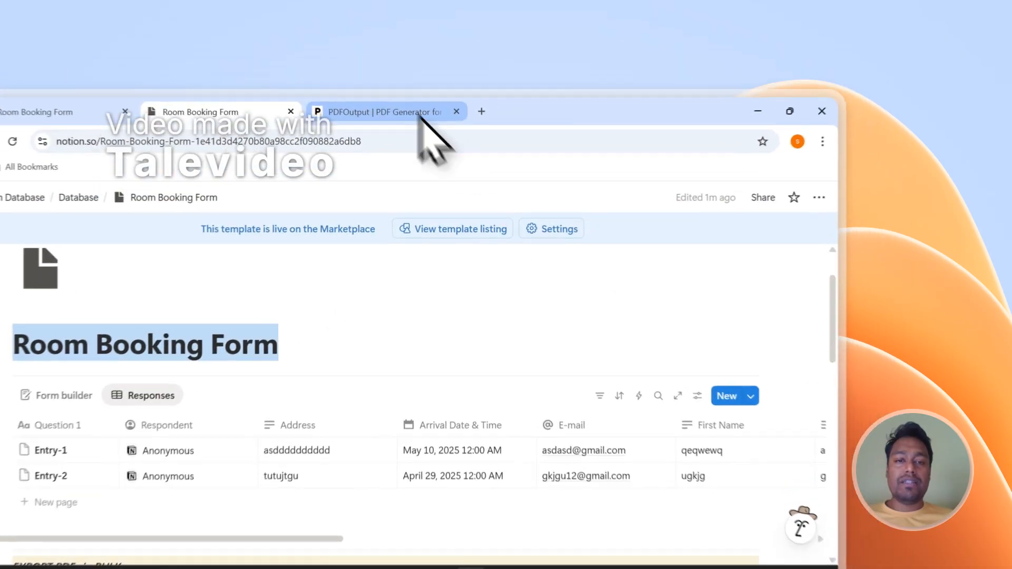
{"action": "left_click", "coordinate": [522, 79]}
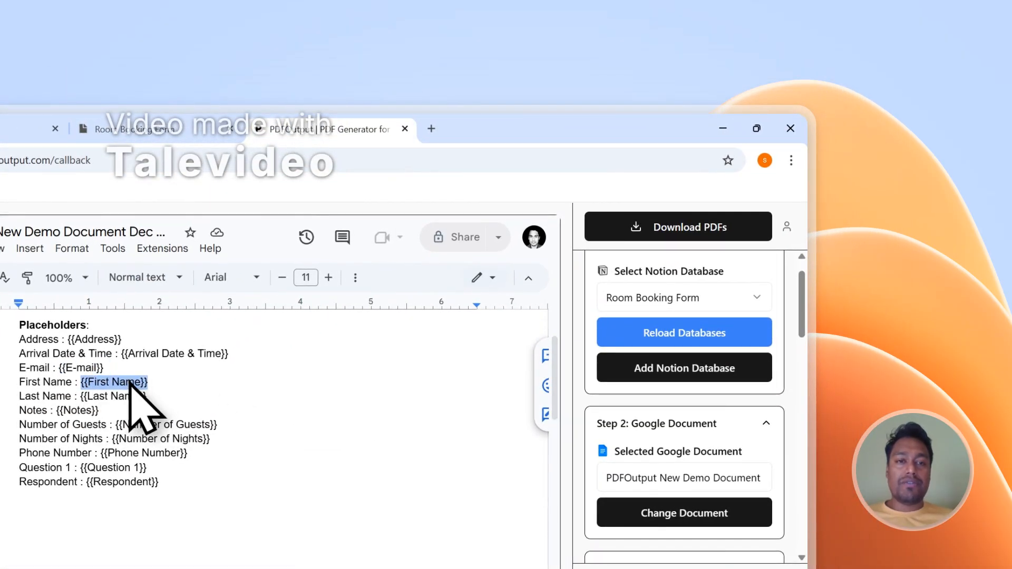
{"action": "left_click", "coordinate": [132, 130]}
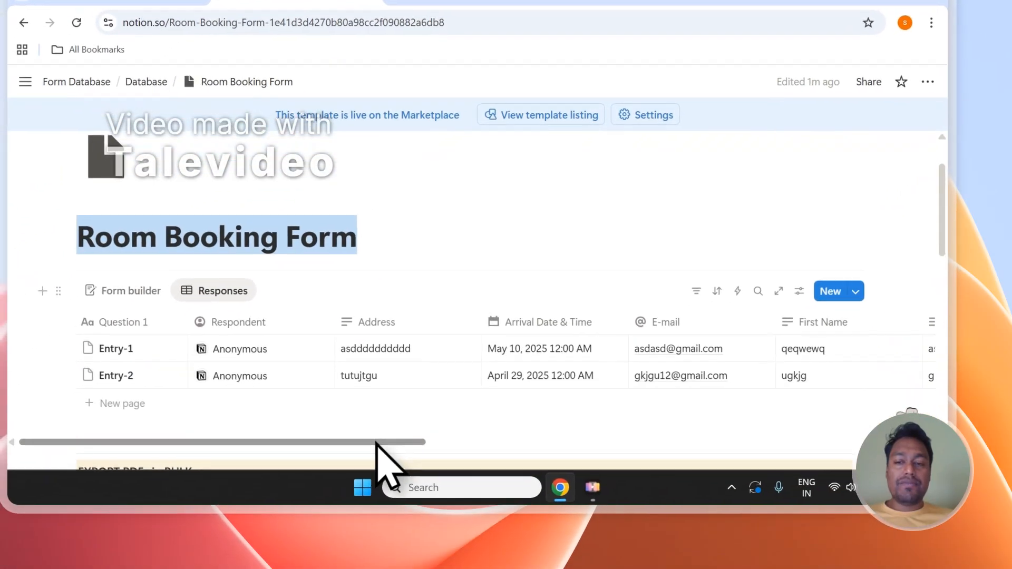
{"action": "left_click_drag", "start_coordinate": [376, 443], "coordinate": [483, 442]}
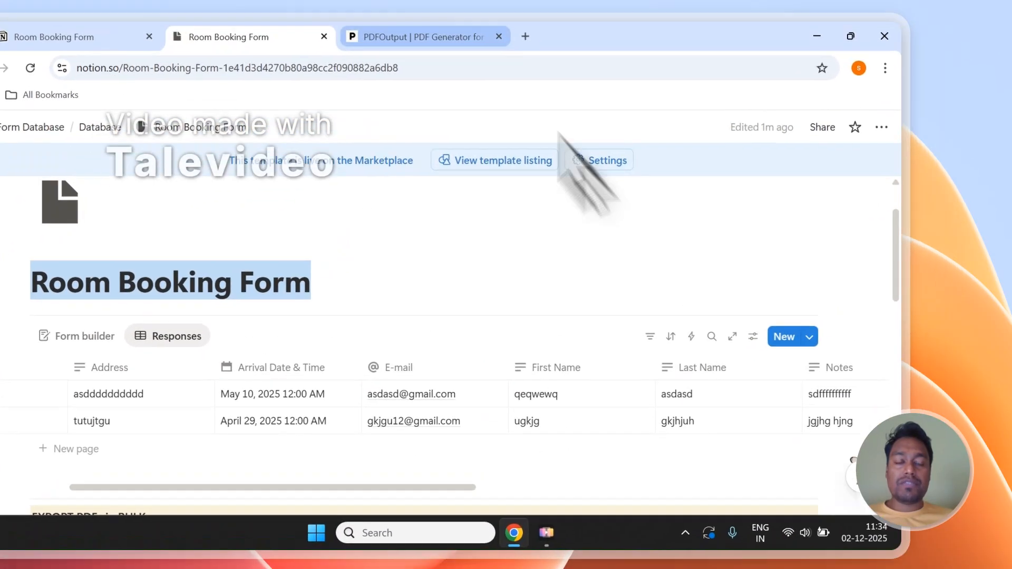
{"action": "left_click", "coordinate": [427, 36]}
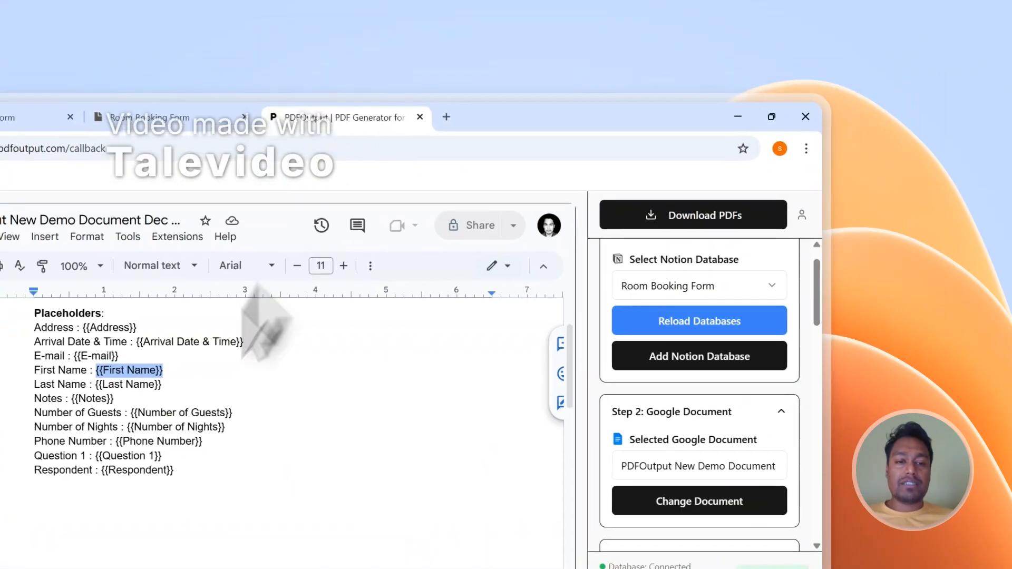
{"action": "left_click_drag", "start_coordinate": [153, 386], "coordinate": [103, 386]}
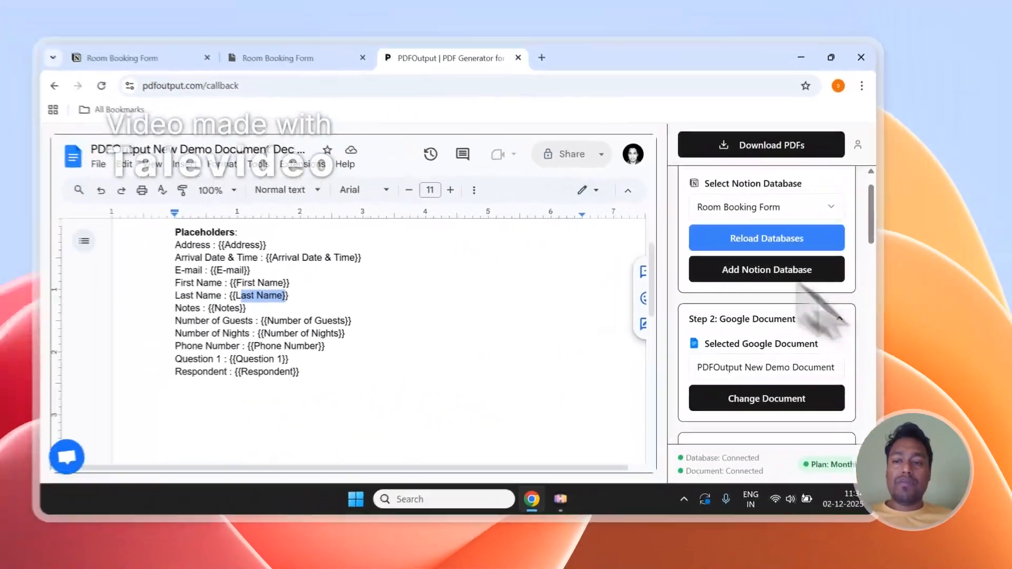
Copy the Phone Number placeholder from the database properties and paste it below the Respondent line in the document.
{"action": "scroll", "coordinate": [1007, 337], "scroll_direction": "down", "scroll_amount": 10}
{"action": "scroll", "coordinate": [857, 336], "scroll_direction": "down", "scroll_amount": 3}
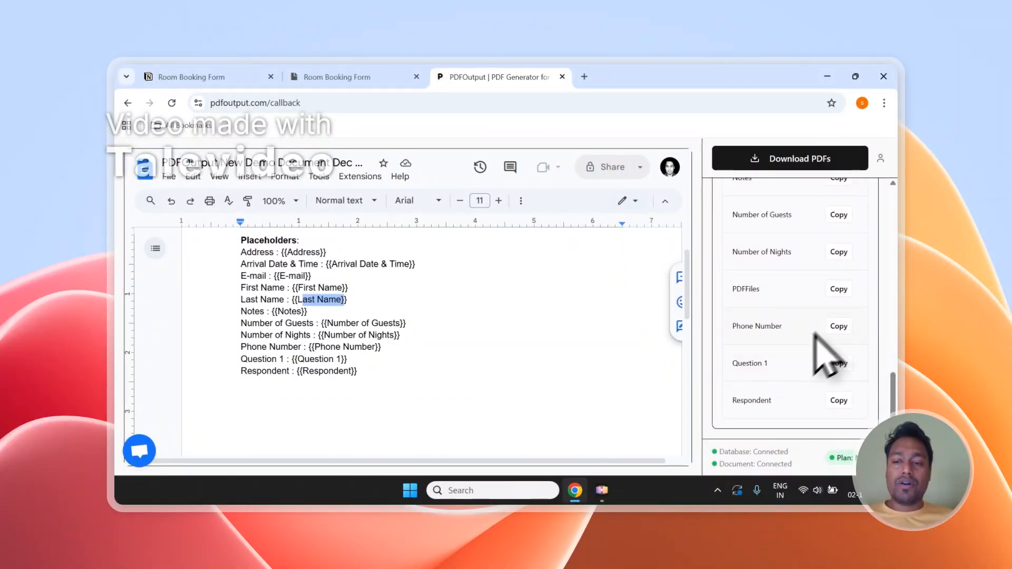
{"action": "left_click_drag", "start_coordinate": [732, 327], "coordinate": [779, 327]}
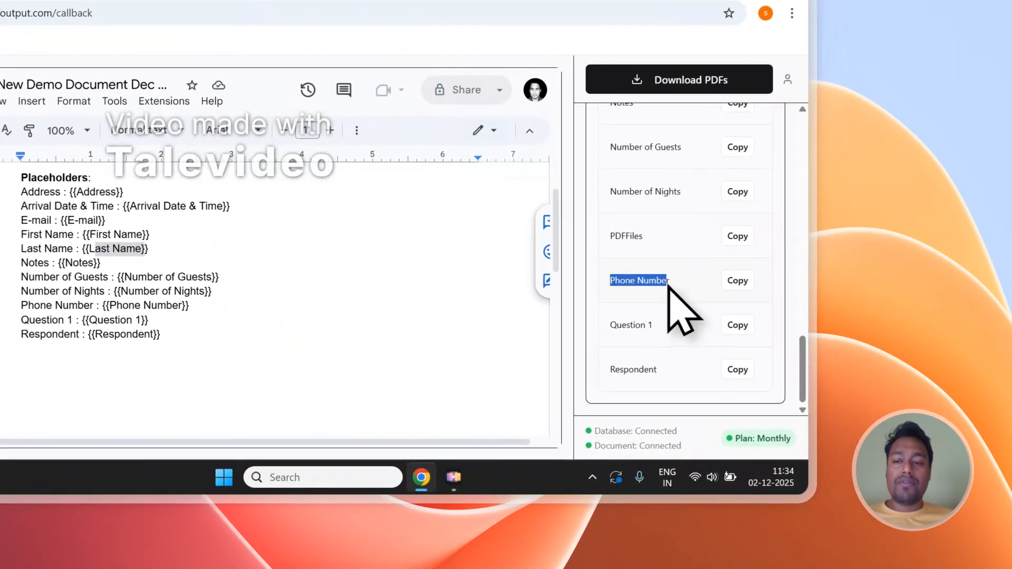
{"action": "left_click", "coordinate": [741, 281]}
{"action": "left_click", "coordinate": [178, 371]}
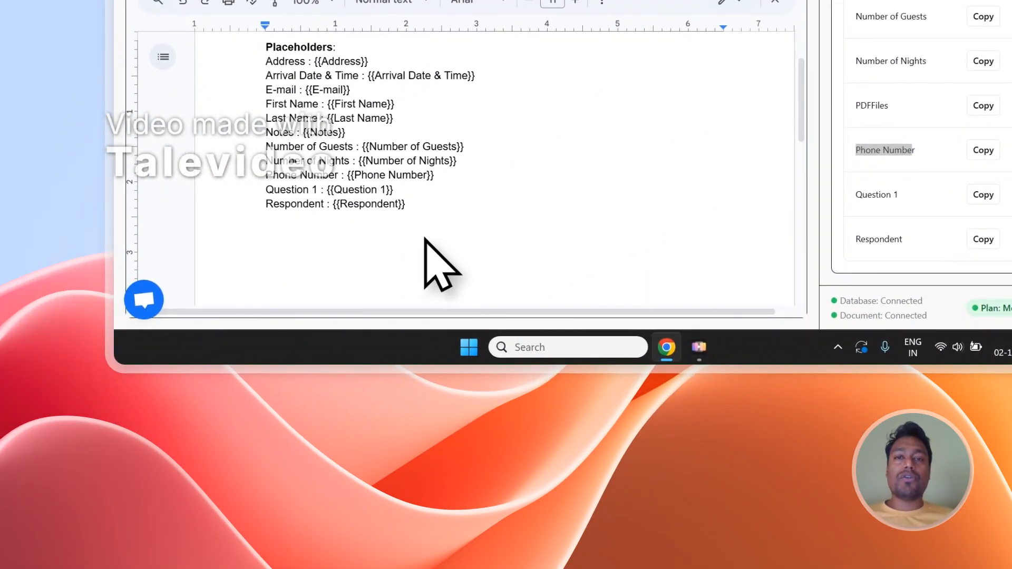
{"action": "scroll", "coordinate": [948, 183], "scroll_direction": "up", "scroll_amount": 10}
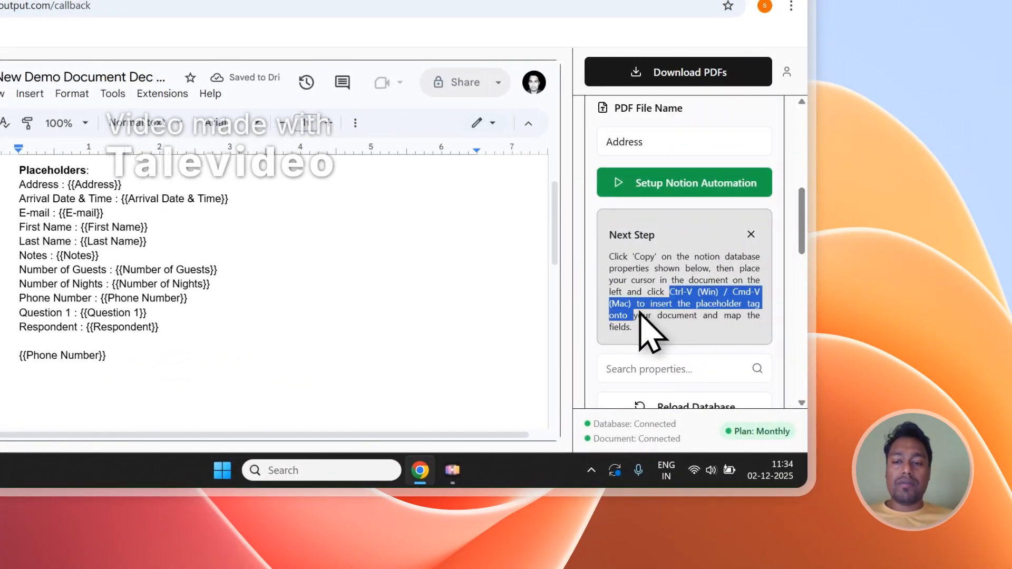
Copy the Number of Nights placeholder from the properties and remove the extra Phone Number placeholder below the Respondent line.
{"action": "scroll", "coordinate": [183, 354], "scroll_direction": "down", "scroll_amount": 1}
{"action": "left_click", "coordinate": [108, 286]}
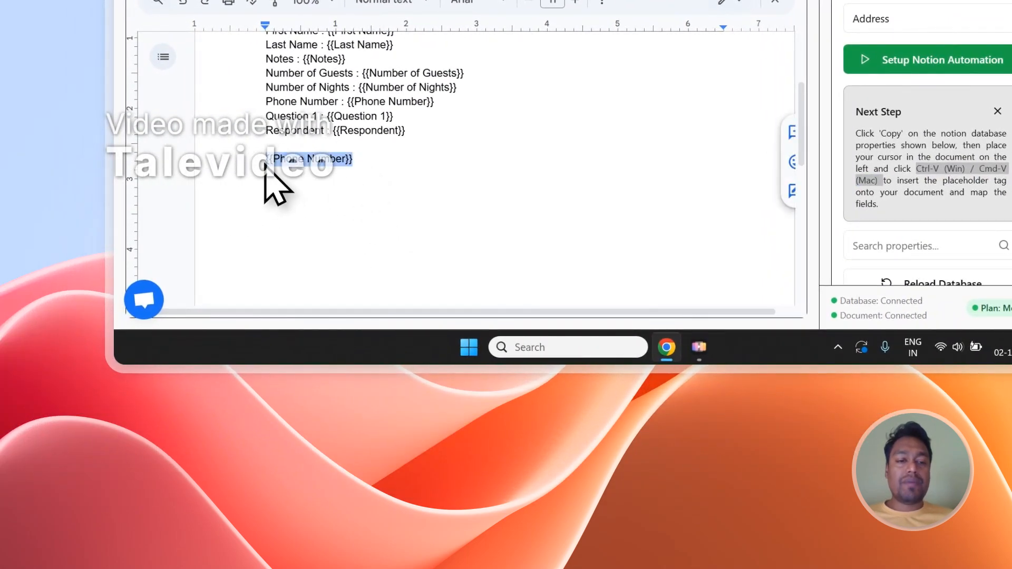
{"action": "scroll", "coordinate": [918, 165], "scroll_direction": "down", "scroll_amount": 5}
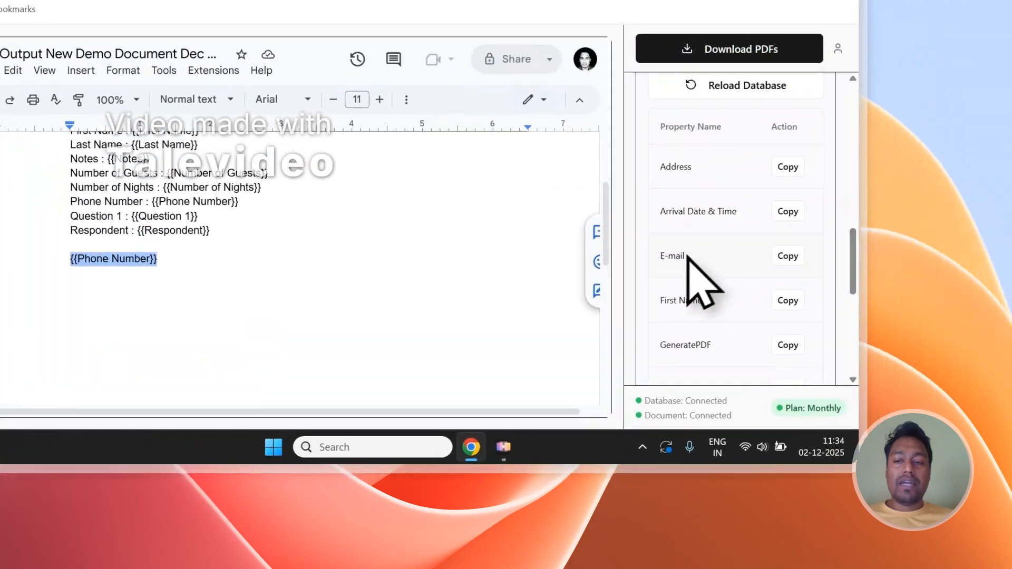
{"action": "left_click", "coordinate": [734, 334]}
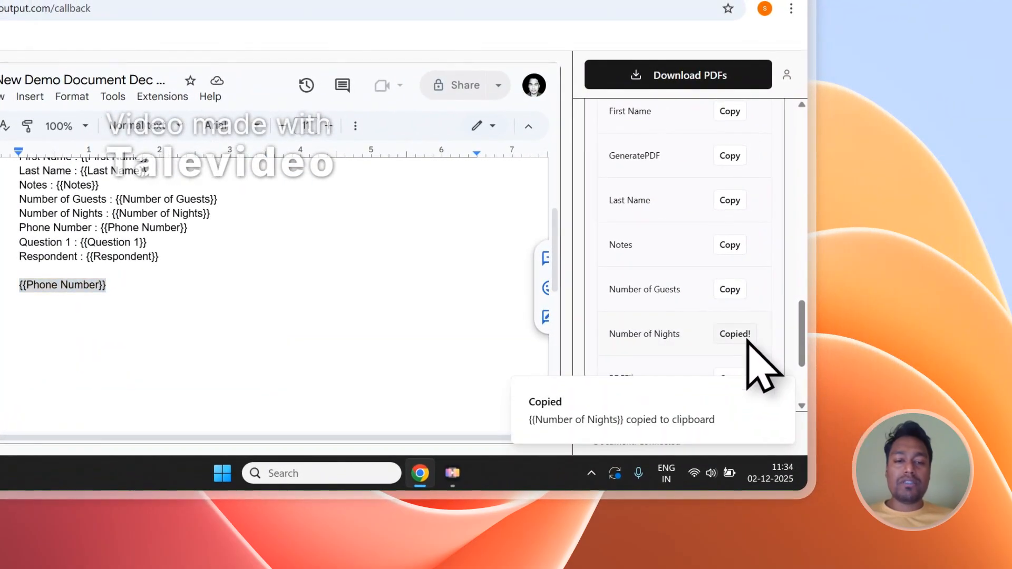
{"action": "left_click", "coordinate": [43, 333]}
{"action": "key", "text": "Return"}
{"action": "key", "text": "Return"}
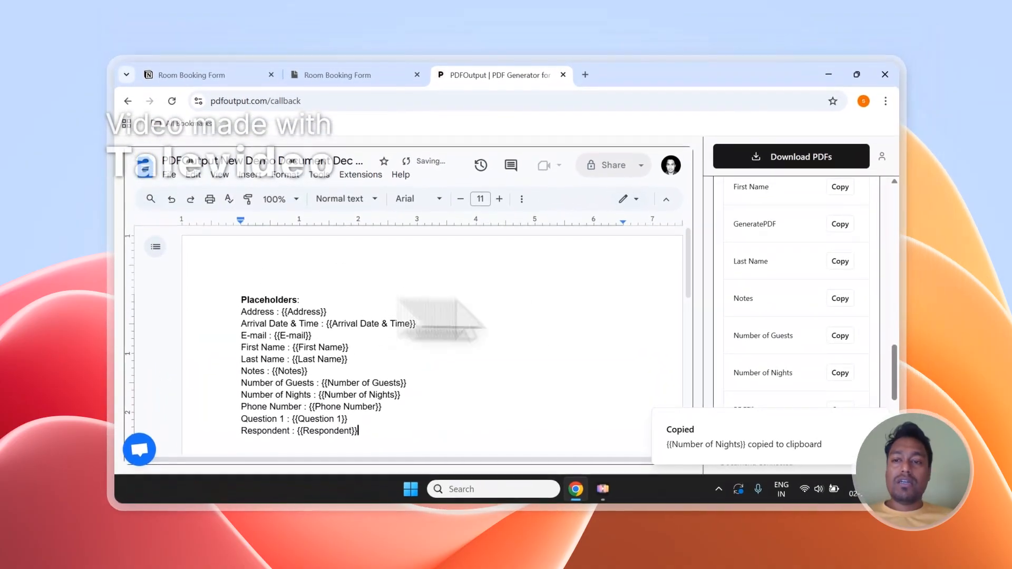
Check the First Name column in the Notion response table and set the PDF File Name property to First Name.
{"action": "scroll", "coordinate": [893, 327], "scroll_direction": "up", "scroll_amount": 10}
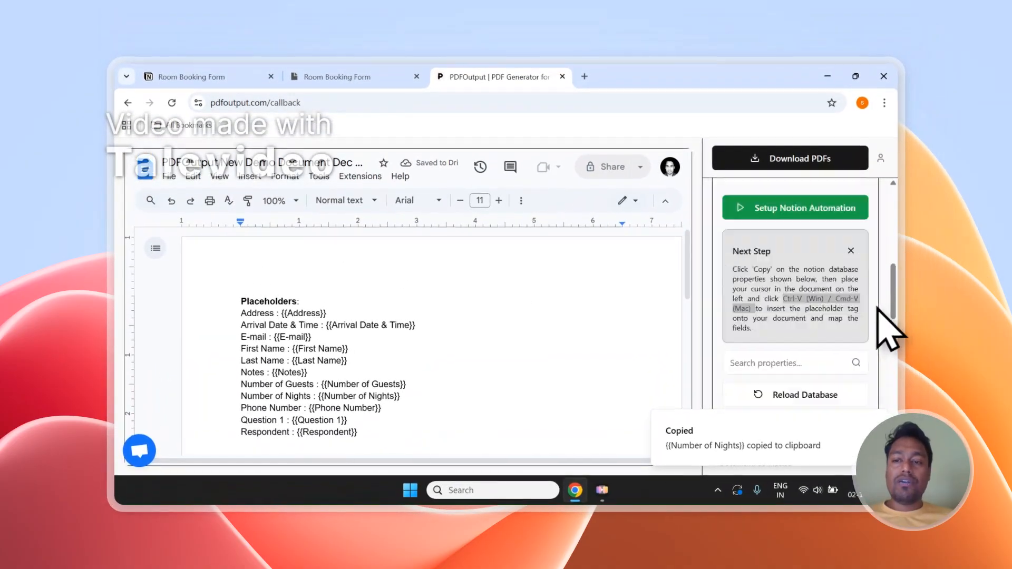
{"action": "scroll", "coordinate": [749, 345], "scroll_direction": "down", "scroll_amount": 1}
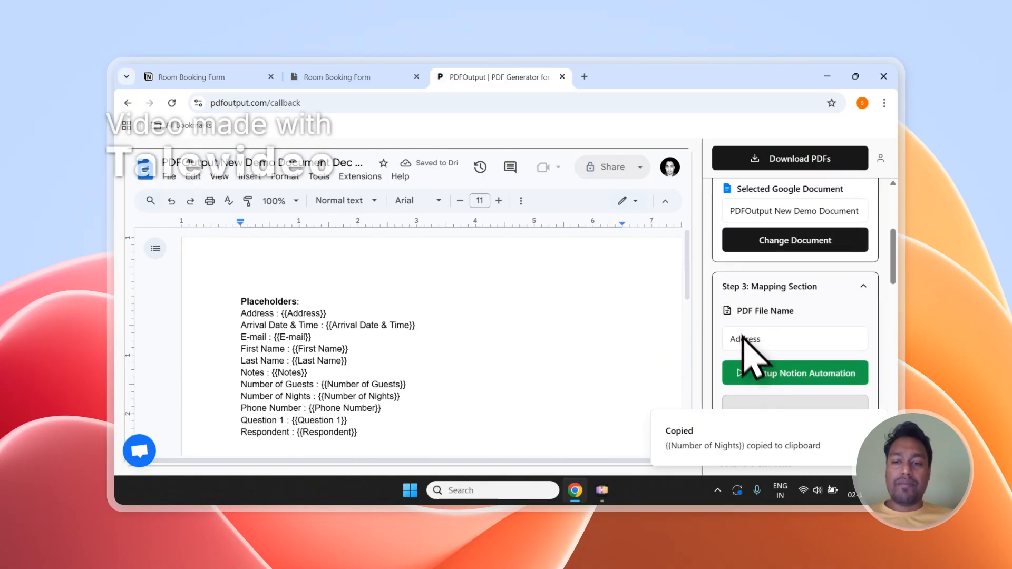
{"action": "left_click", "coordinate": [338, 77]}
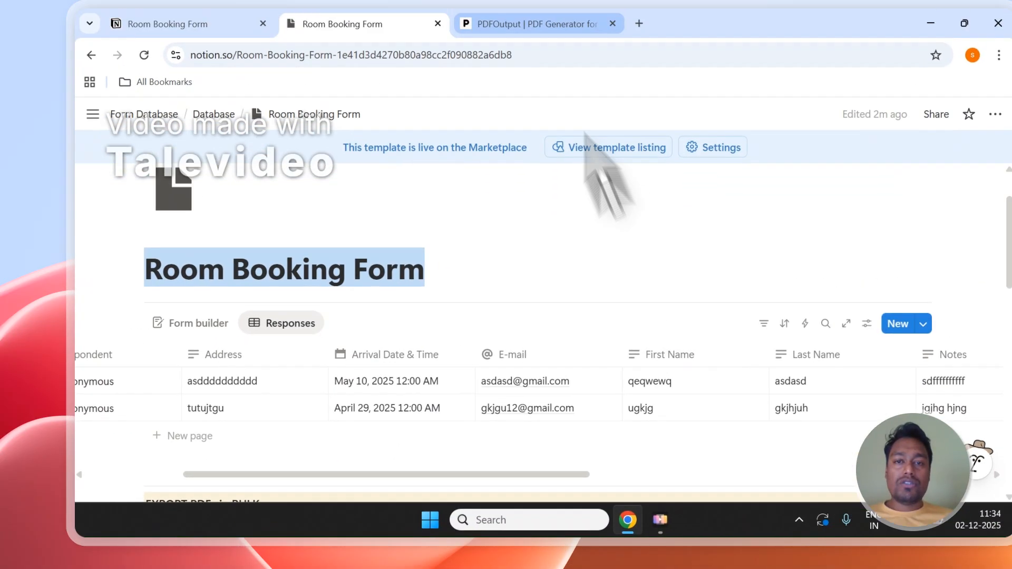
{"action": "left_click", "coordinate": [550, 23]}
{"action": "left_click", "coordinate": [661, 313]}
{"action": "left_click", "coordinate": [655, 236]}
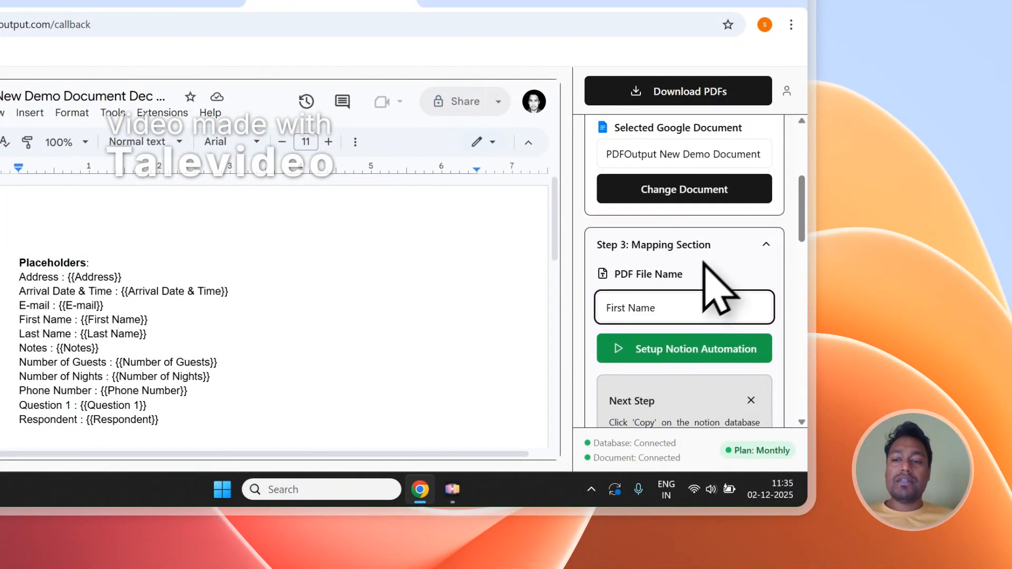
Generate the PDFs for the Room Booking Form records and show the GeneratePDF and PDFFiles columns in the Notion response table.
{"action": "scroll", "coordinate": [709, 277], "scroll_direction": "up", "scroll_amount": 5}
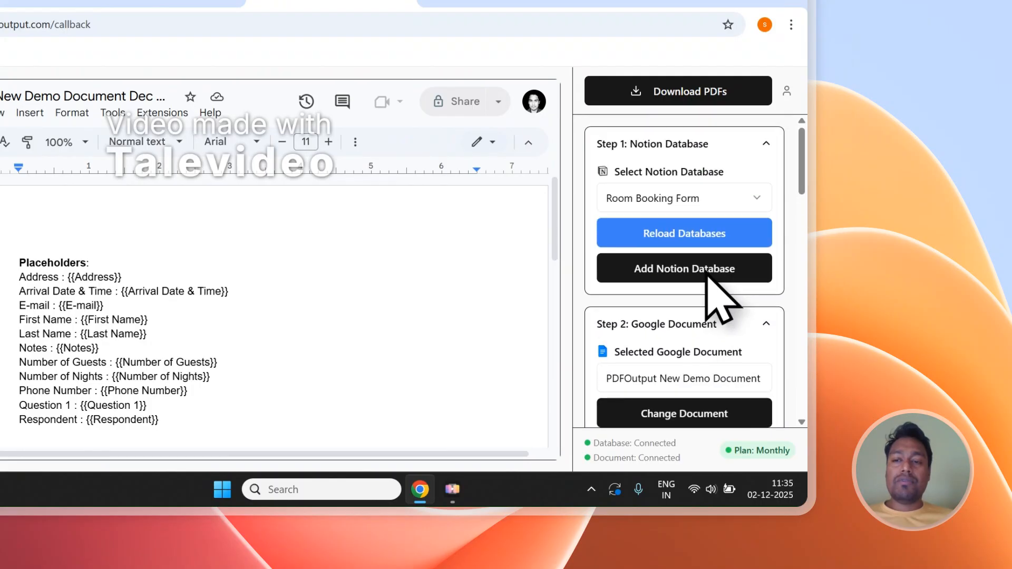
{"action": "left_click", "coordinate": [684, 99]}
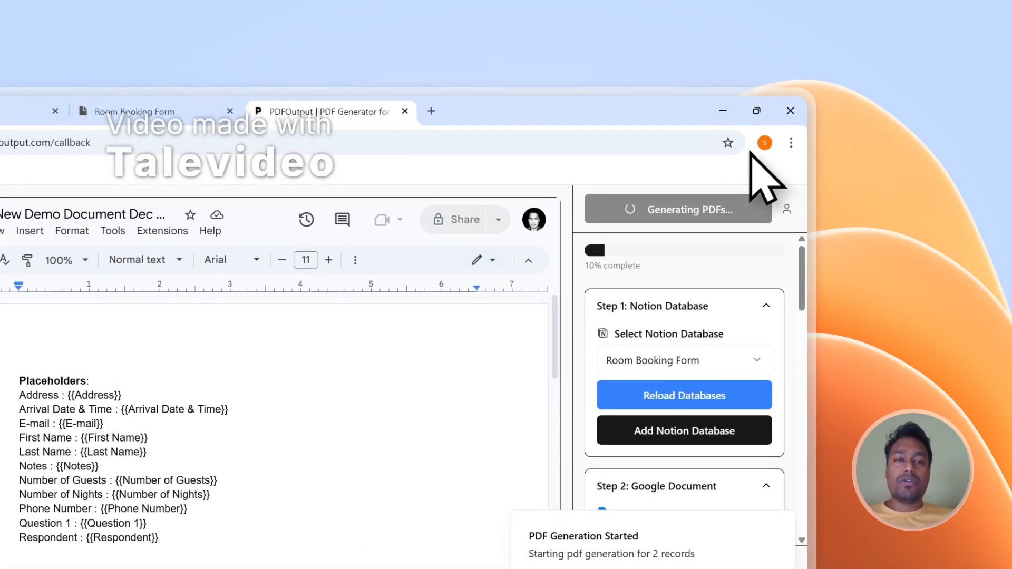
{"action": "left_click", "coordinate": [153, 112]}
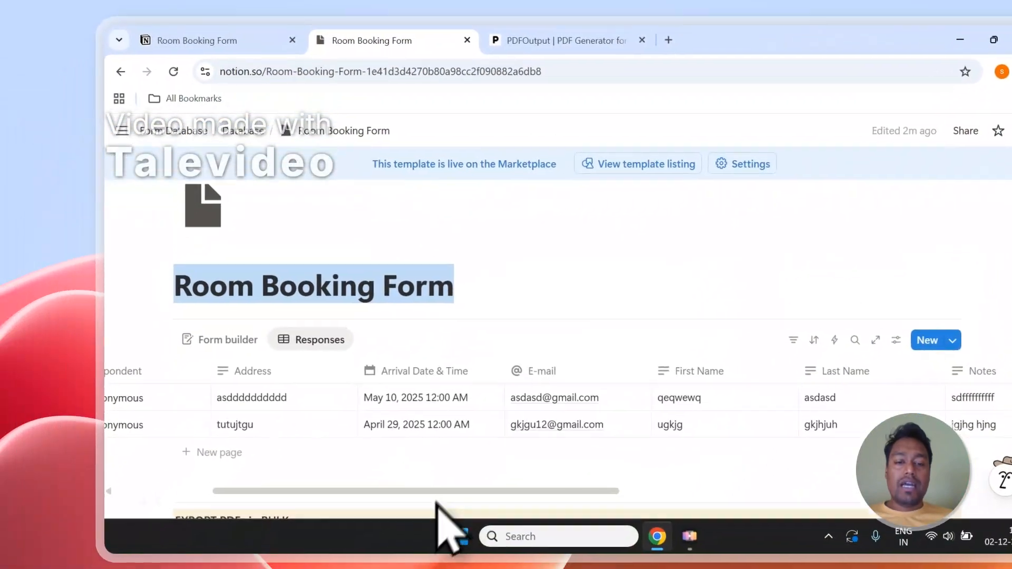
{"action": "left_click_drag", "start_coordinate": [437, 482], "coordinate": [773, 482]}
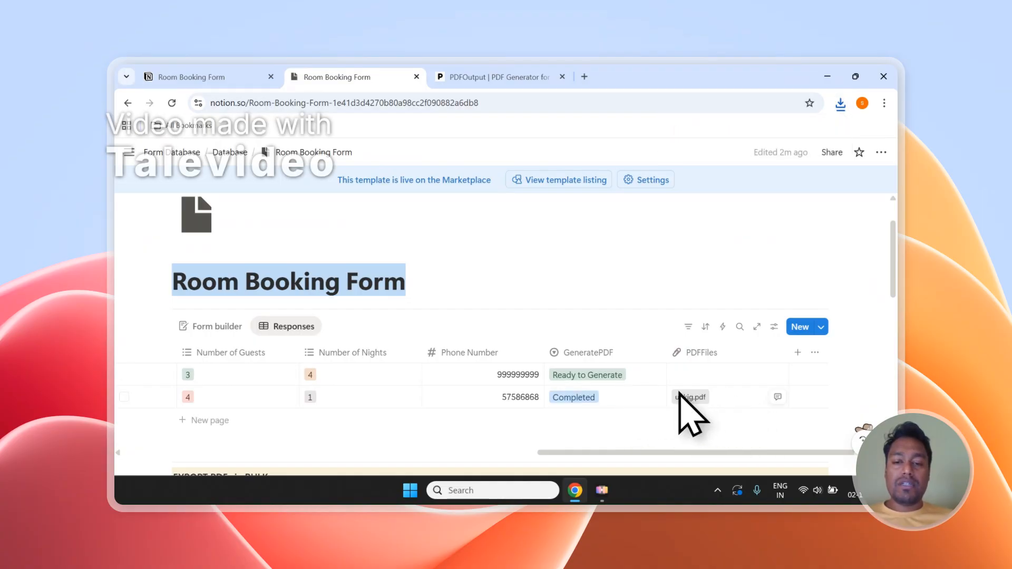
{"action": "scroll", "coordinate": [621, 391], "scroll_direction": "down", "scroll_amount": 1}
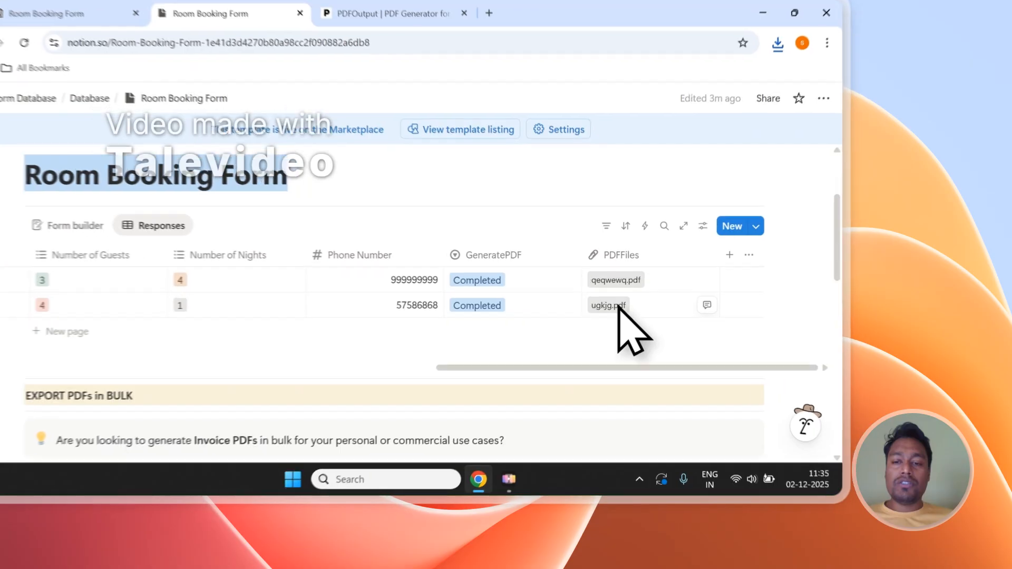
Open the second response's generated PDF from the PDFFiles column and review its filled-in placeholder values.
{"action": "left_click", "coordinate": [691, 336]}
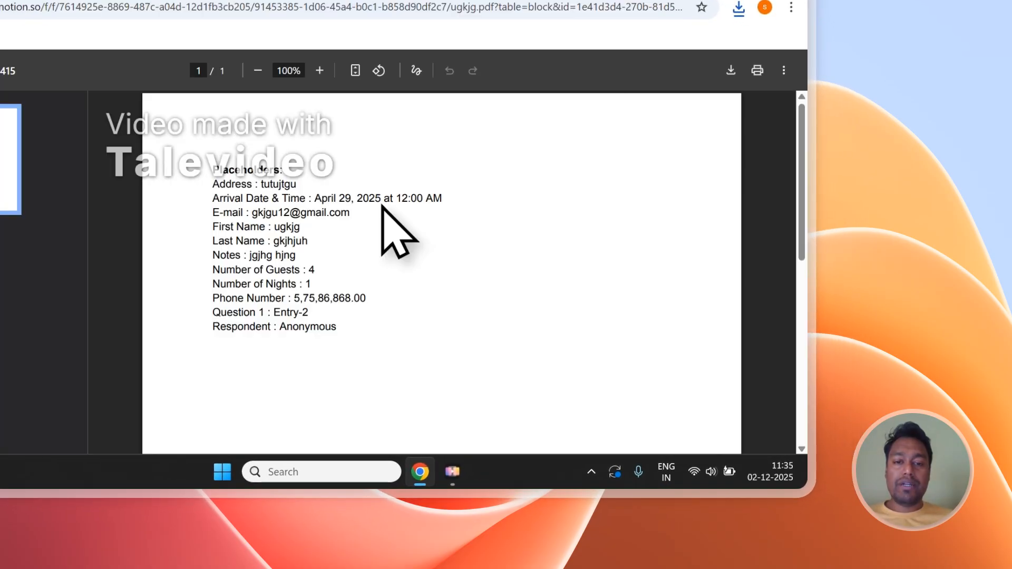
{"action": "scroll", "coordinate": [348, 265], "scroll_direction": "down", "scroll_amount": 1}
{"action": "scroll", "coordinate": [339, 211], "scroll_direction": "up", "scroll_amount": 1}
{"action": "left_click_drag", "start_coordinate": [346, 258], "coordinate": [252, 207]}
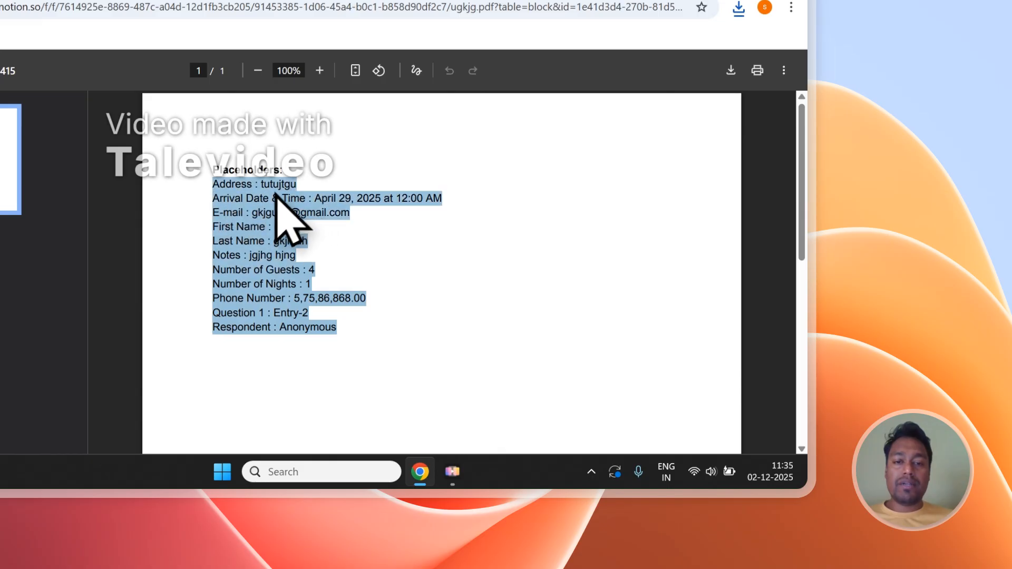
{"action": "left_click", "coordinate": [375, 243]}
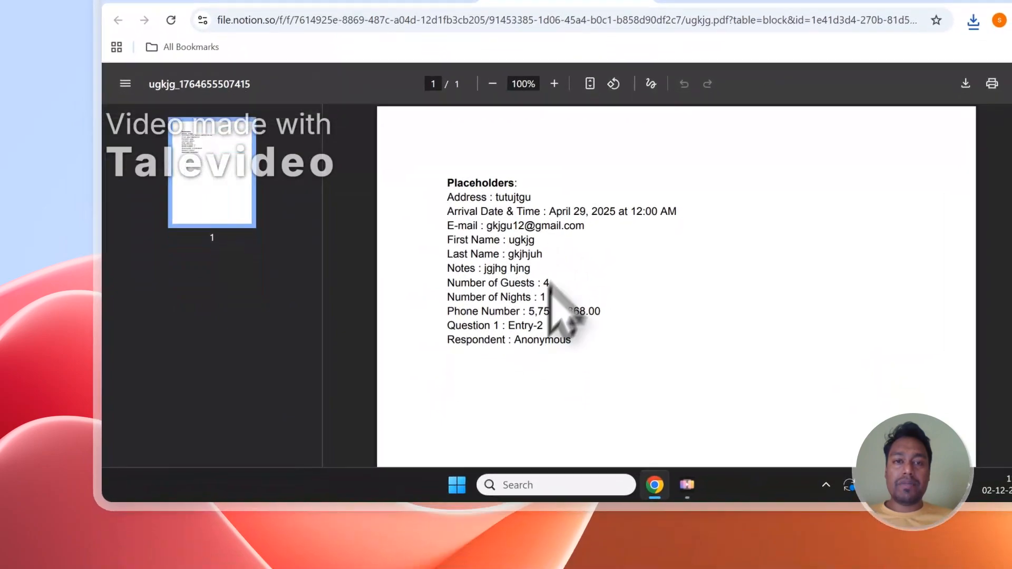
Open the first response's generated PDF, compare it with the second one, and close both PDFs.
{"action": "left_click", "coordinate": [381, 129]}
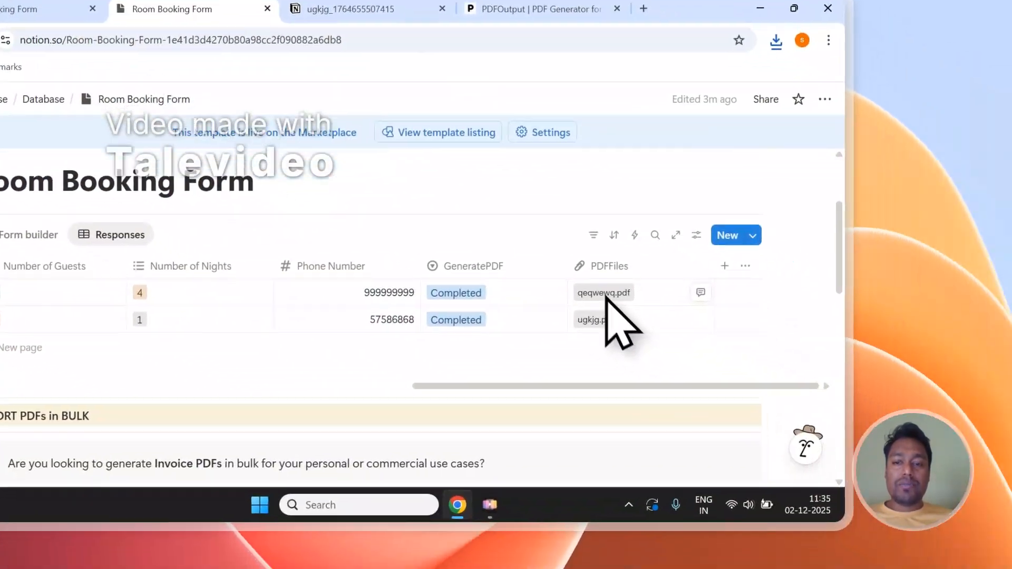
{"action": "left_click", "coordinate": [816, 409]}
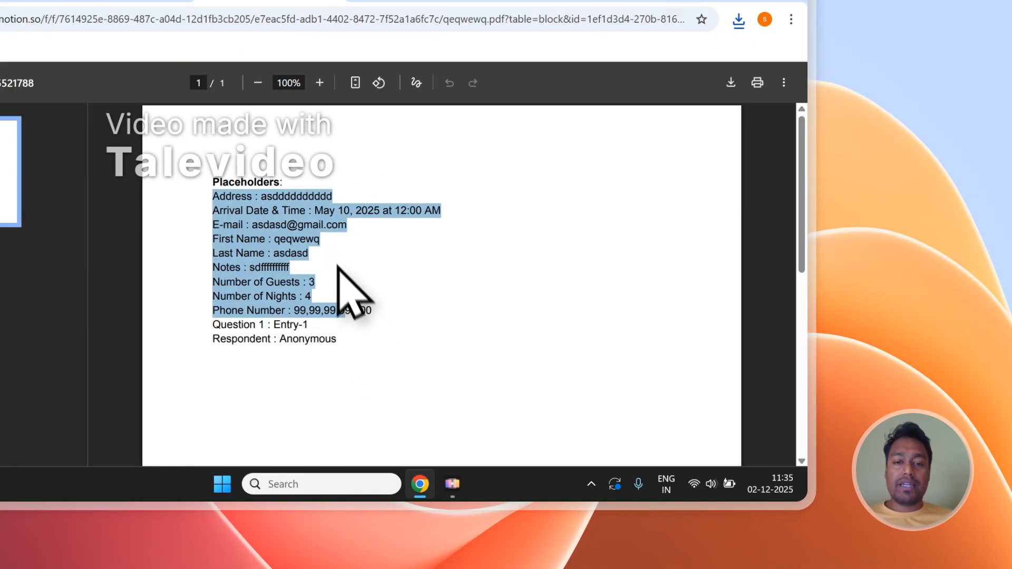
{"action": "left_click", "coordinate": [508, 125]}
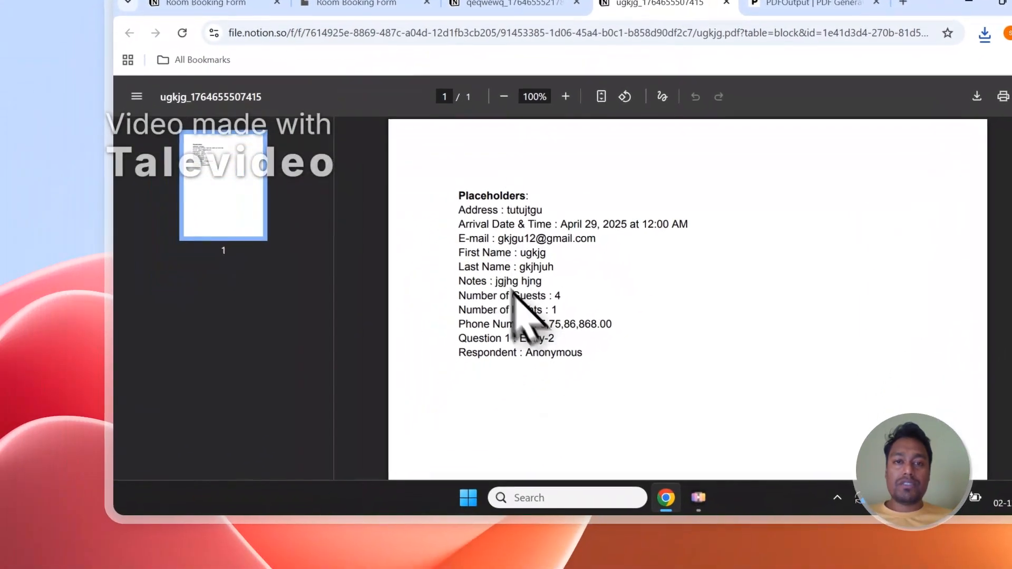
{"action": "left_click", "coordinate": [450, 96]}
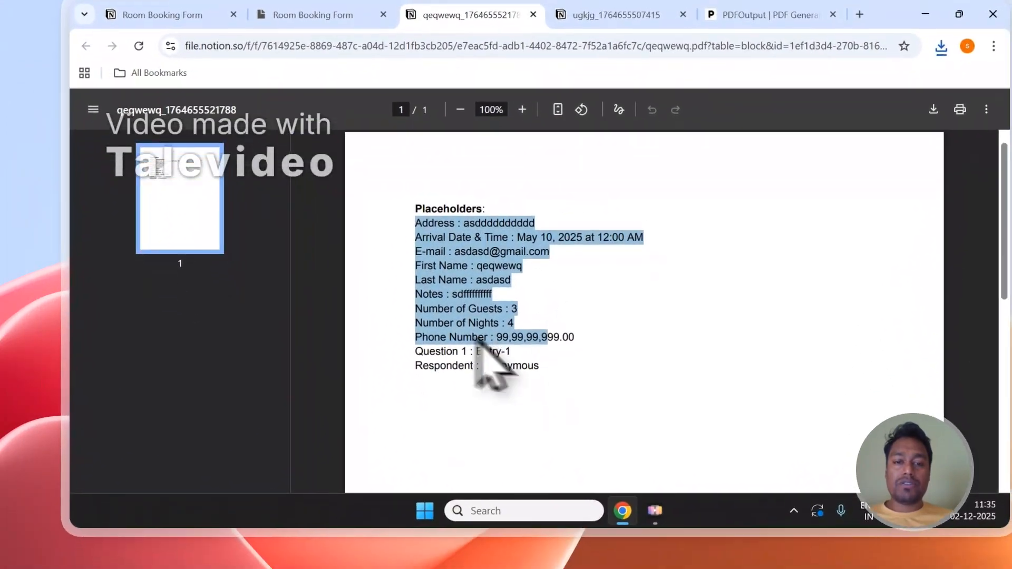
{"action": "left_click", "coordinate": [584, 377]}
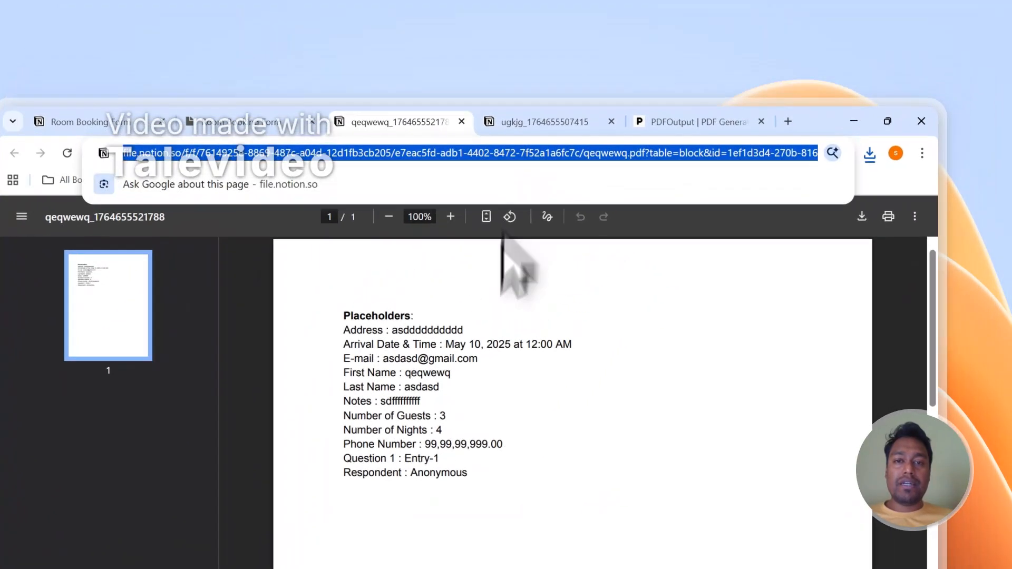
{"action": "left_click", "coordinate": [596, 5]}
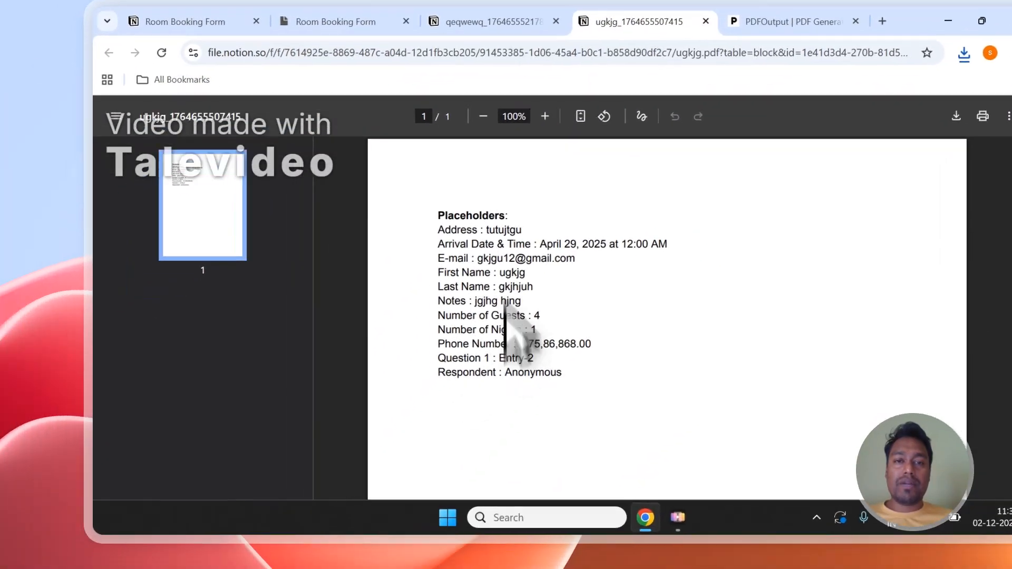
{"action": "left_click", "coordinate": [378, 129]}
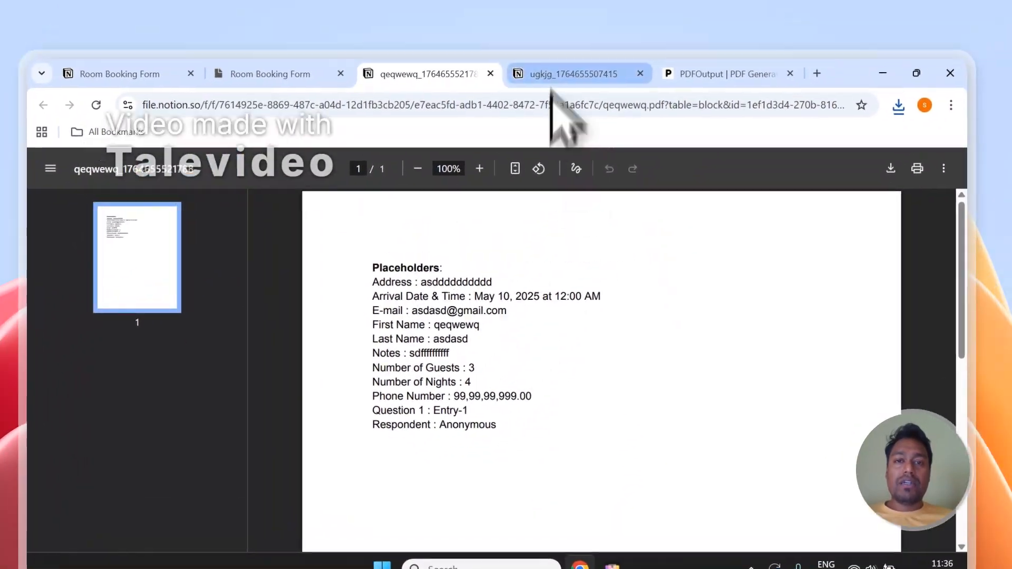
{"action": "left_click", "coordinate": [628, 6]}
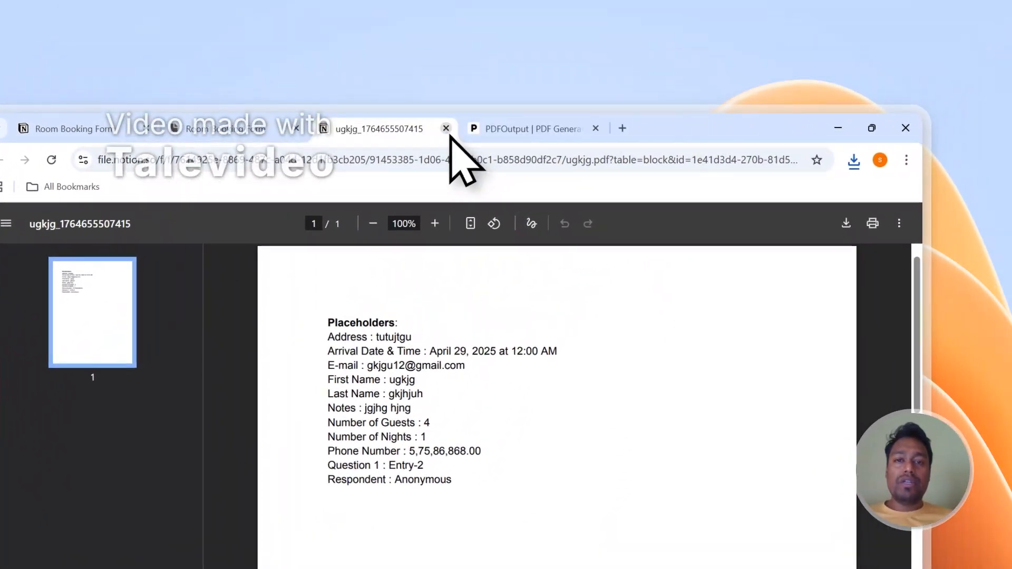
{"action": "left_click", "coordinate": [446, 128]}
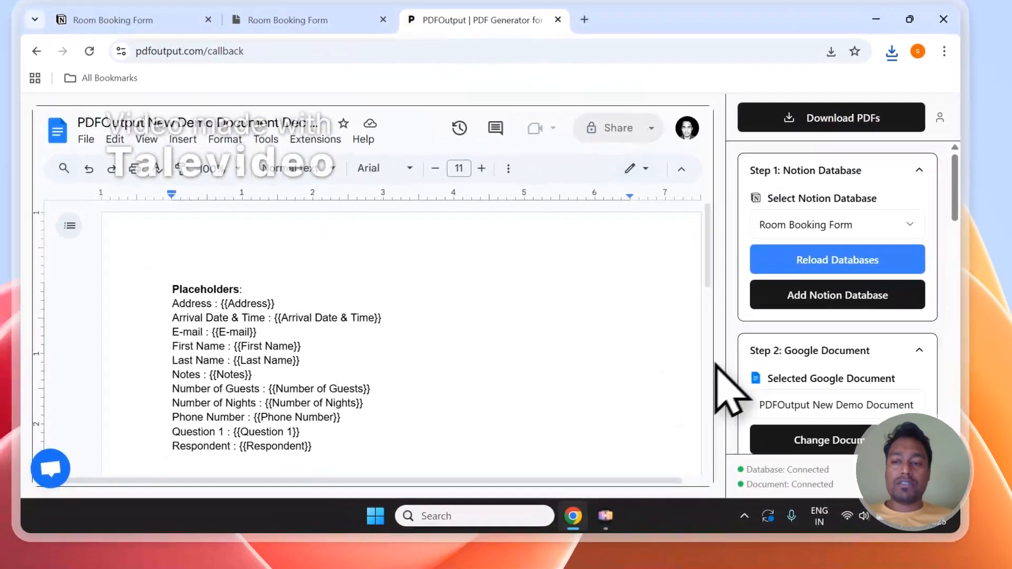
Start the Notion automation setup for the Room Booking Form from the Mapping Section.
{"action": "scroll", "coordinate": [789, 372], "scroll_direction": "down", "scroll_amount": 6}
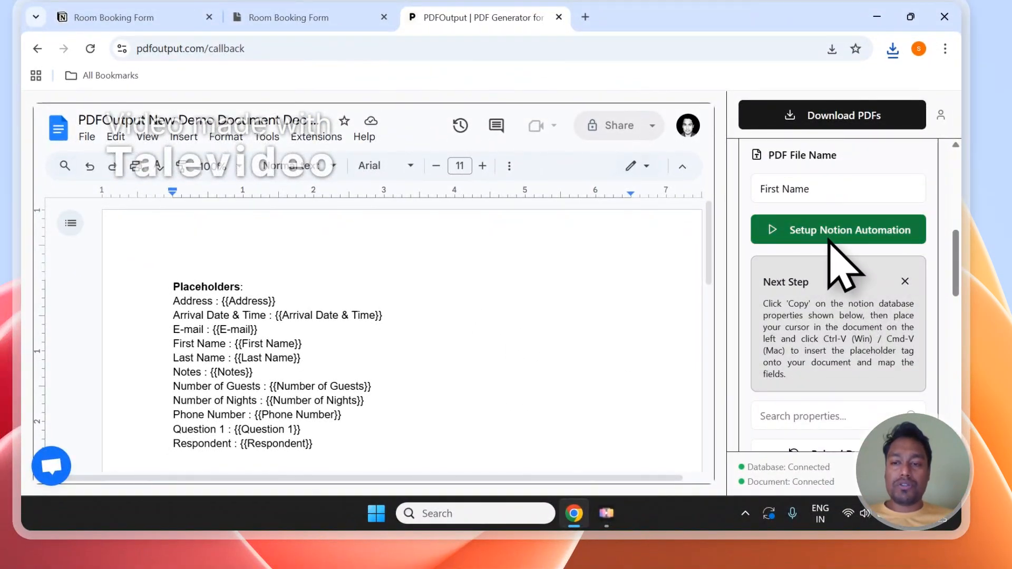
{"action": "left_click", "coordinate": [830, 238]}
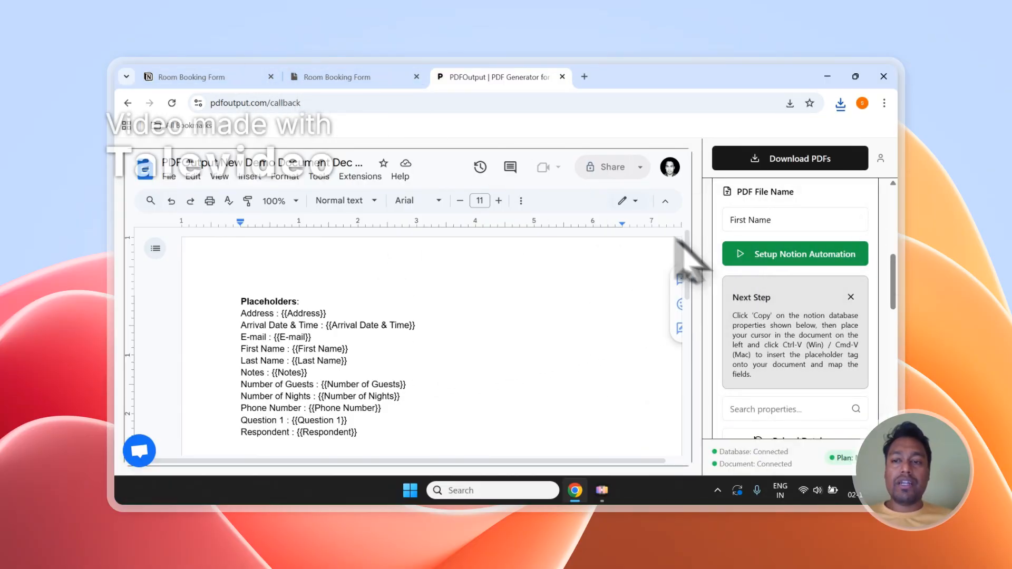
{"action": "scroll", "coordinate": [746, 258], "scroll_direction": "up", "scroll_amount": 8}
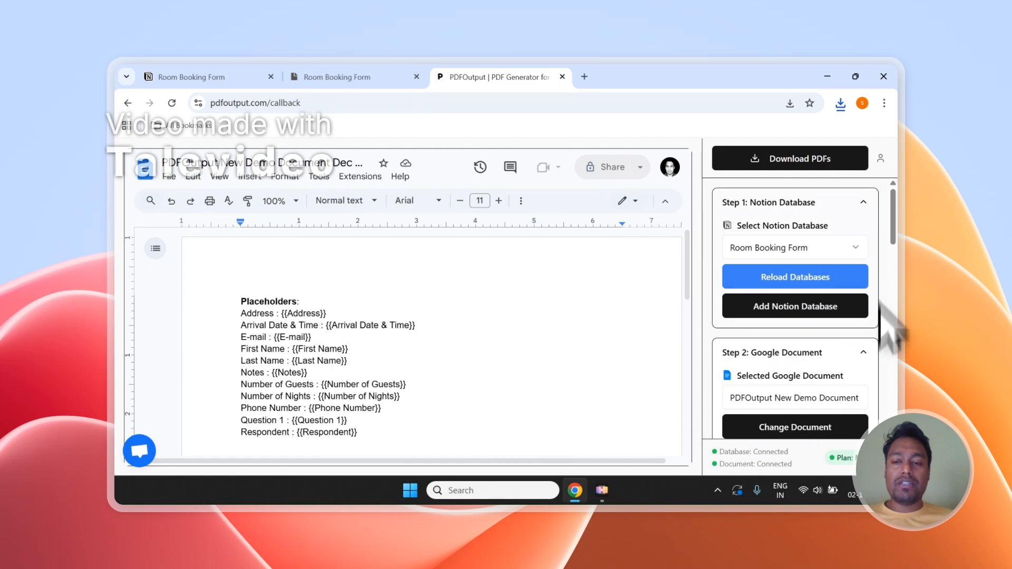
Add a new row to the Room Booking Form responses in Notion and set its GeneratePDF status to Ready to Generate.
{"action": "left_click", "coordinate": [214, 74]}
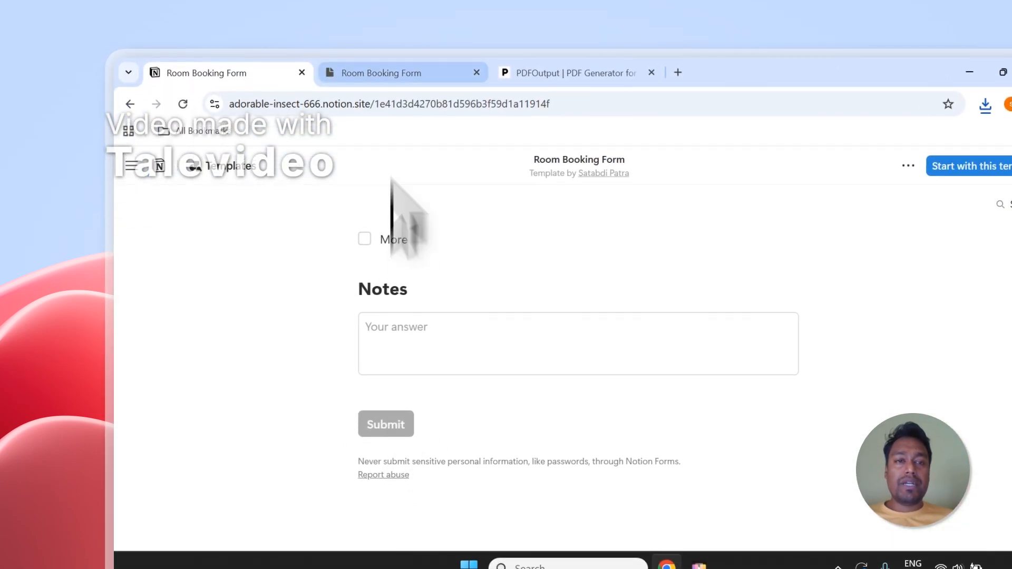
{"action": "left_click", "coordinate": [391, 69]}
{"action": "left_click", "coordinate": [258, 410]}
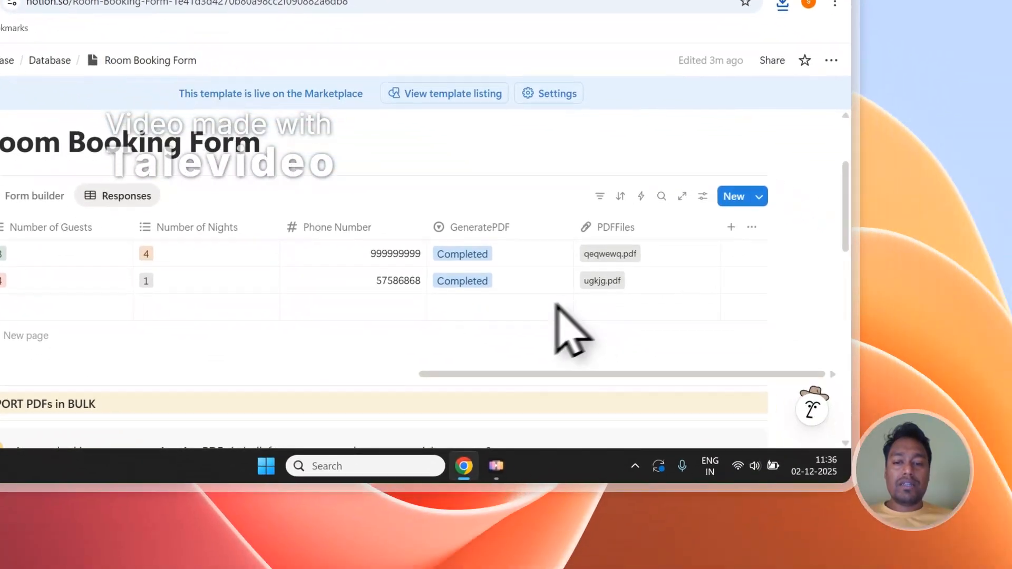
{"action": "left_click", "coordinate": [569, 309]}
{"action": "left_click", "coordinate": [538, 228]}
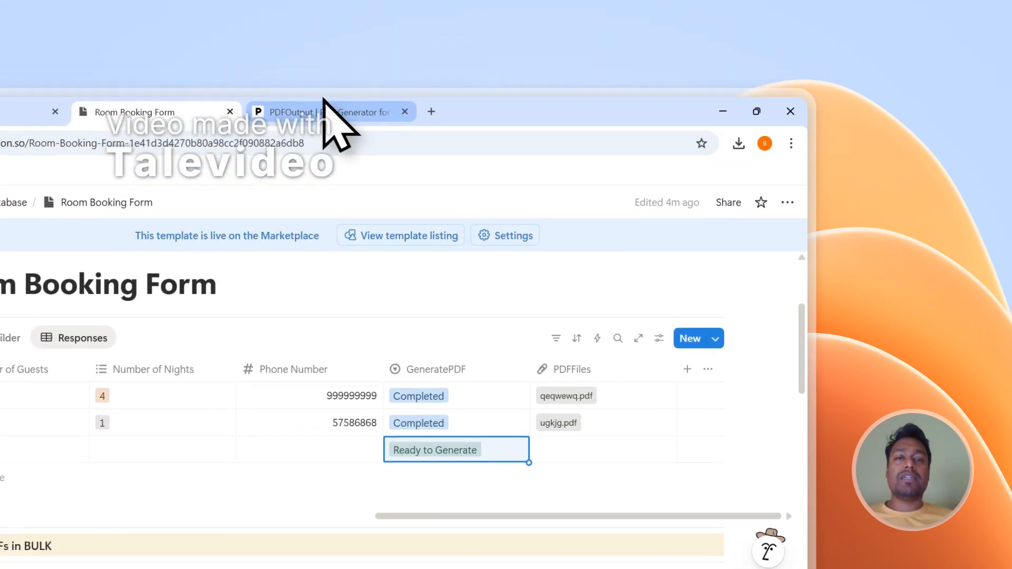
Revisit PDFOutput and review the GeneratePDF status options of the new row in the Notion response table.
{"action": "left_click", "coordinate": [327, 105]}
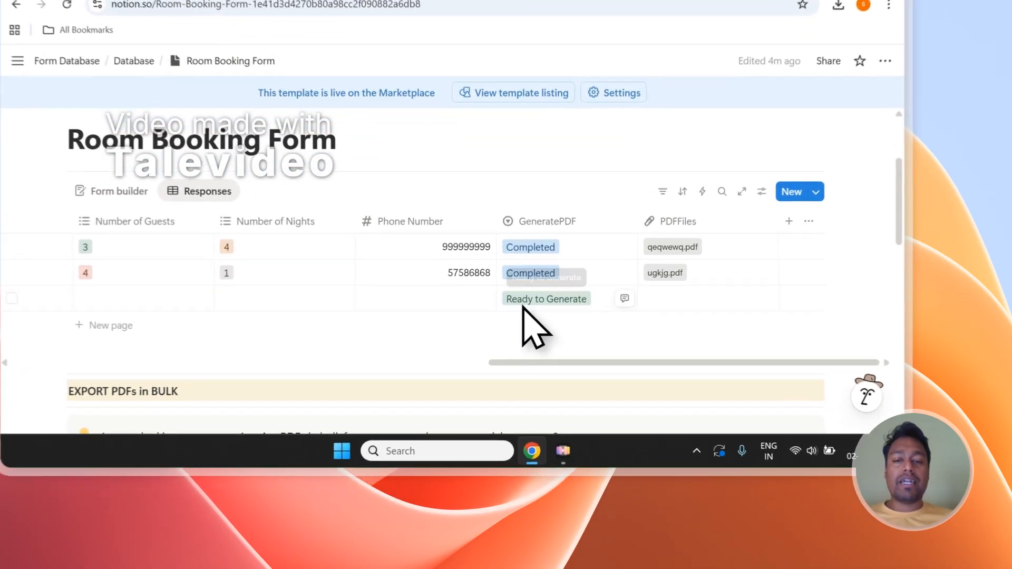
{"action": "left_click", "coordinate": [570, 360]}
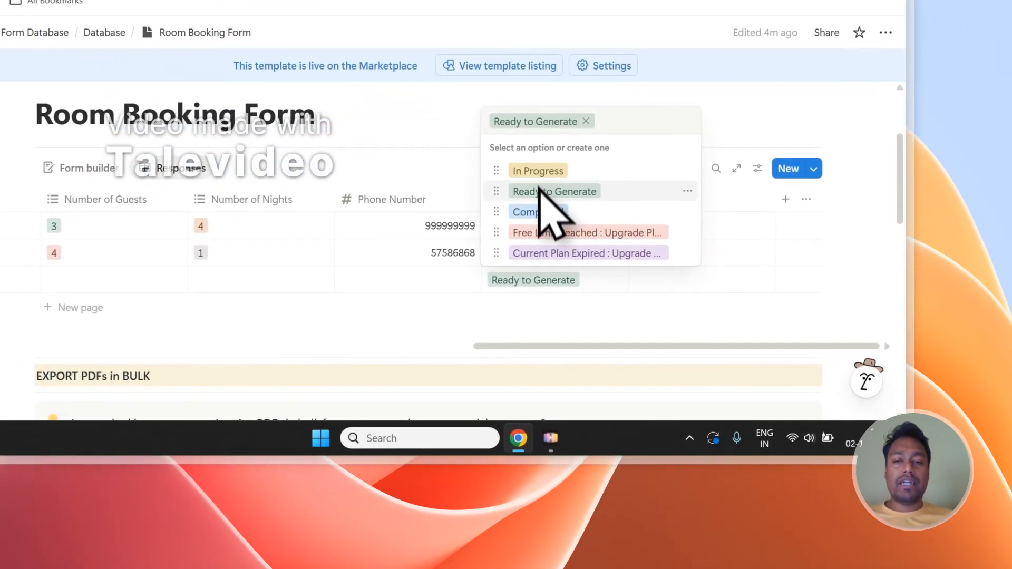
{"action": "left_click", "coordinate": [592, 288]}
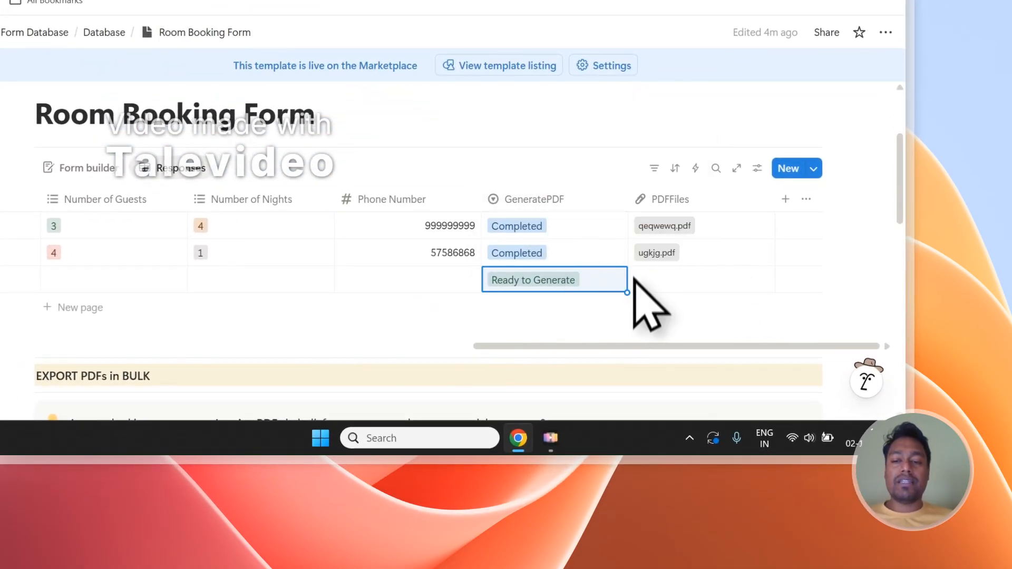
Switch to PDFOutput and look over its Notion database and Google document settings.
{"action": "left_click", "coordinate": [422, 111]}
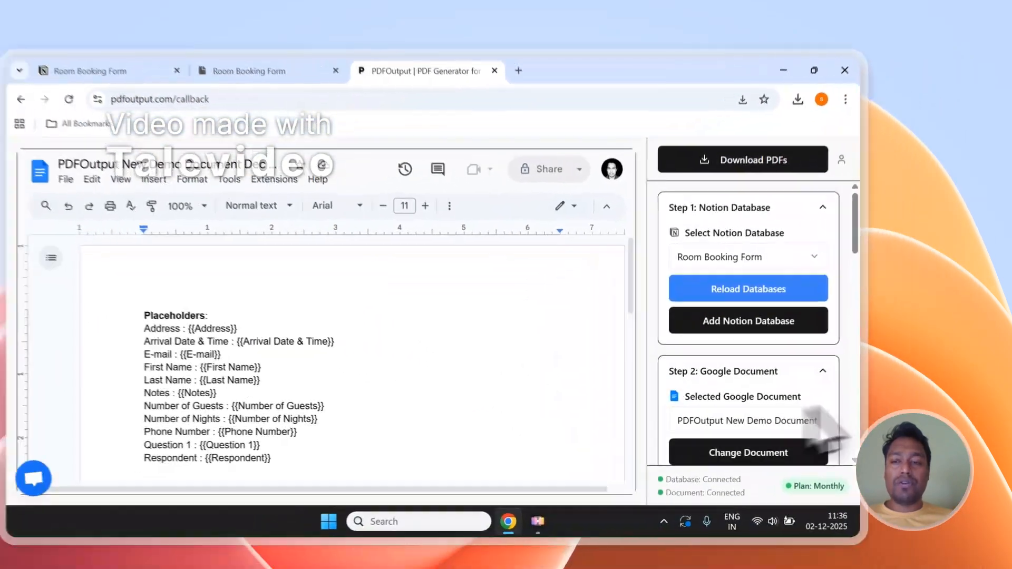
{"action": "scroll", "coordinate": [865, 253], "scroll_direction": "down", "scroll_amount": 5}
{"action": "scroll", "coordinate": [836, 316], "scroll_direction": "up", "scroll_amount": 5}
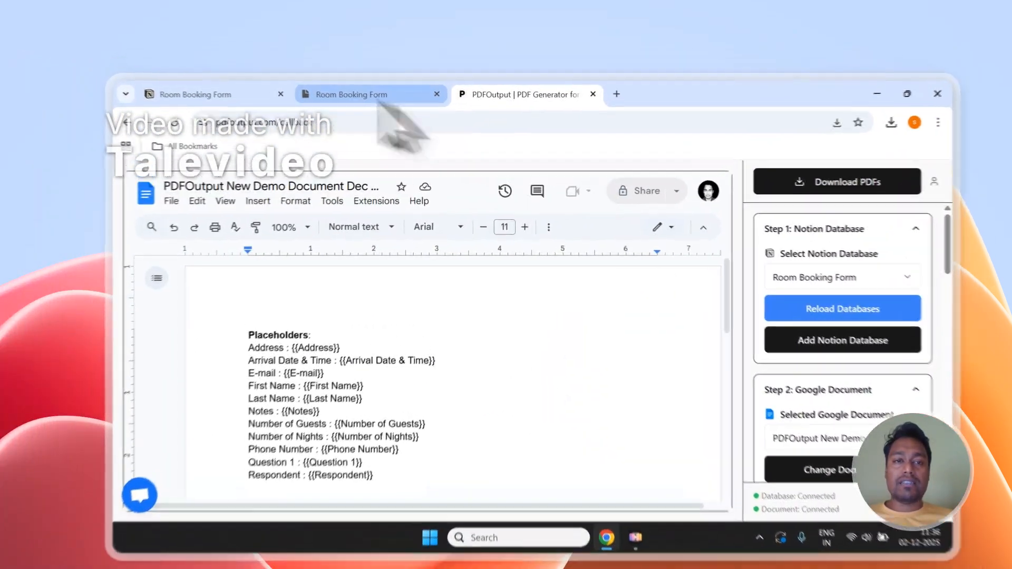
Add another row to the Room Booking Form responses in Notion and mark its GeneratePDF field as Ready to Generate.
{"action": "left_click", "coordinate": [369, 95]}
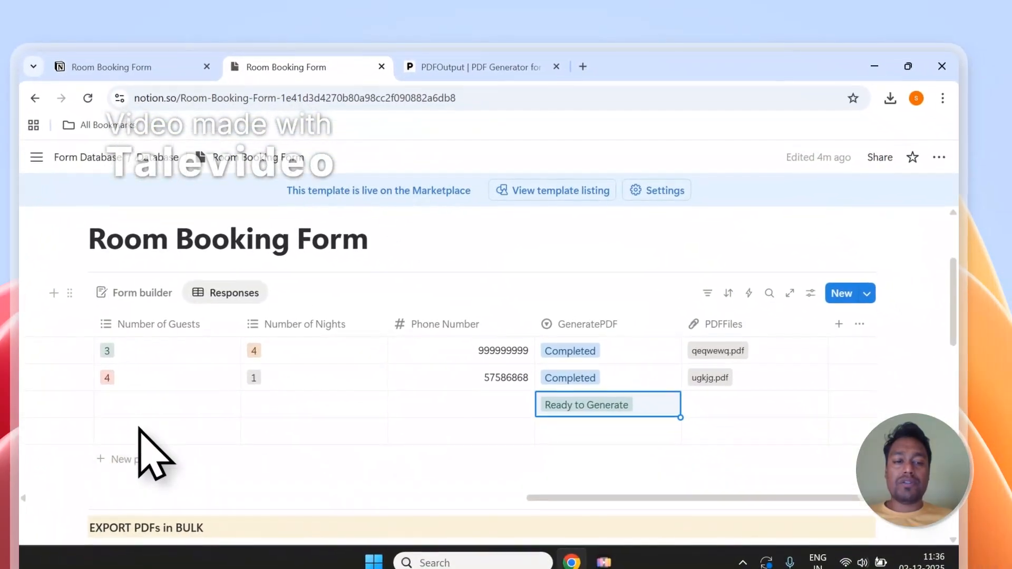
{"action": "left_click", "coordinate": [656, 437]}
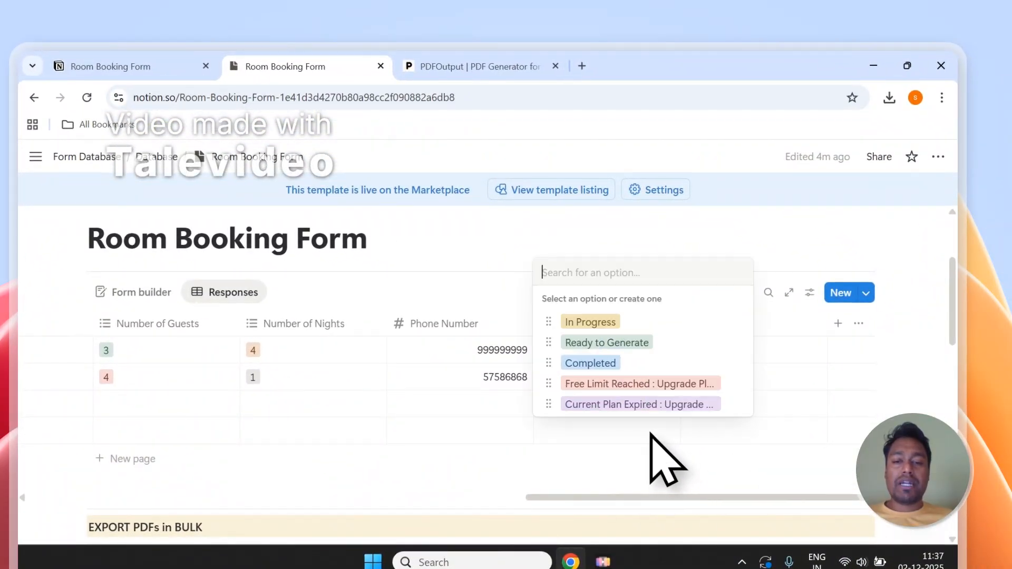
{"action": "left_click", "coordinate": [621, 340]}
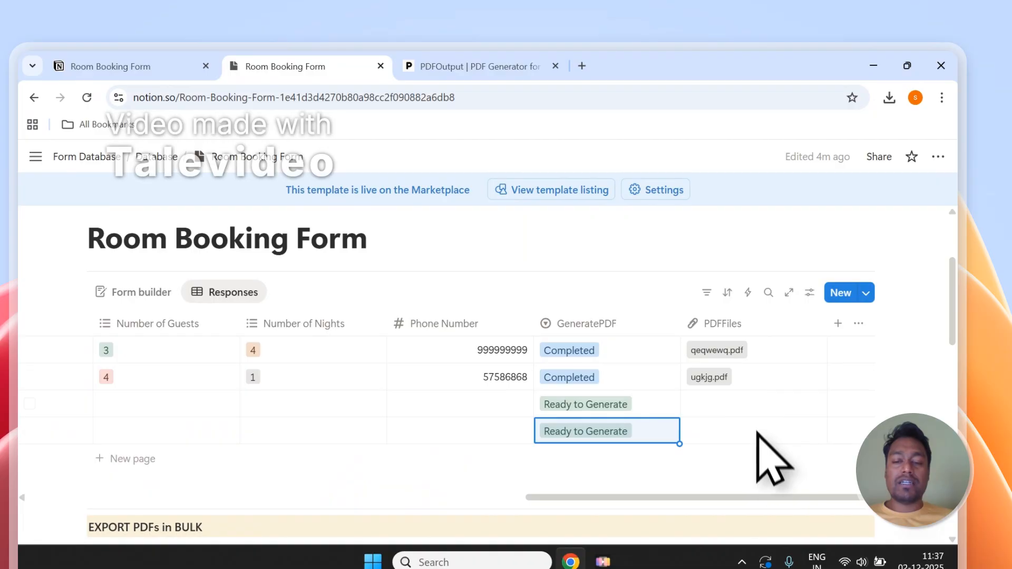
Return to PDFOutput, open its support chat to view the contact option, and close the chat.
{"action": "left_click", "coordinate": [437, 67]}
{"action": "scroll", "coordinate": [274, 348], "scroll_direction": "down", "scroll_amount": 2}
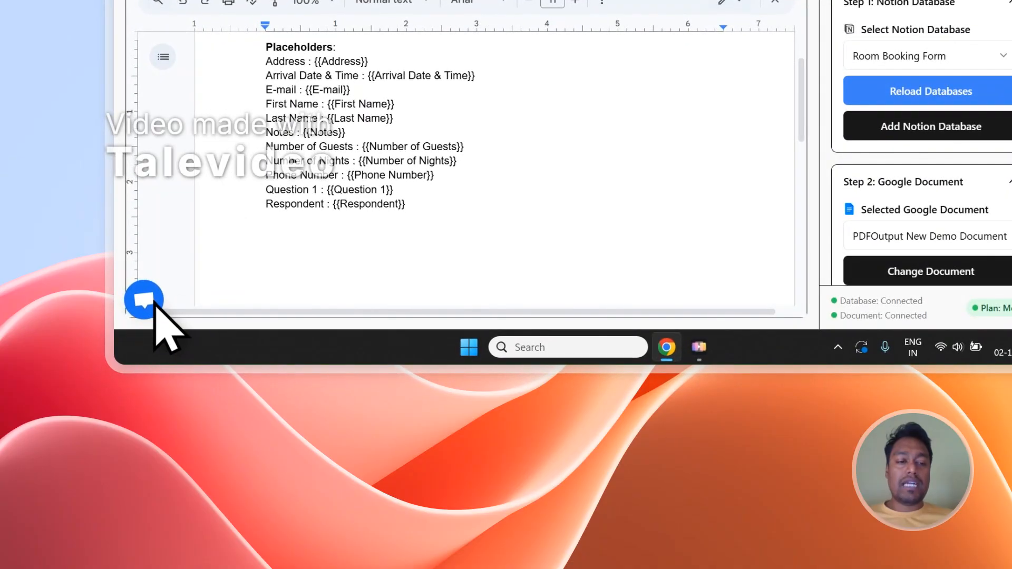
{"action": "left_click", "coordinate": [154, 302]}
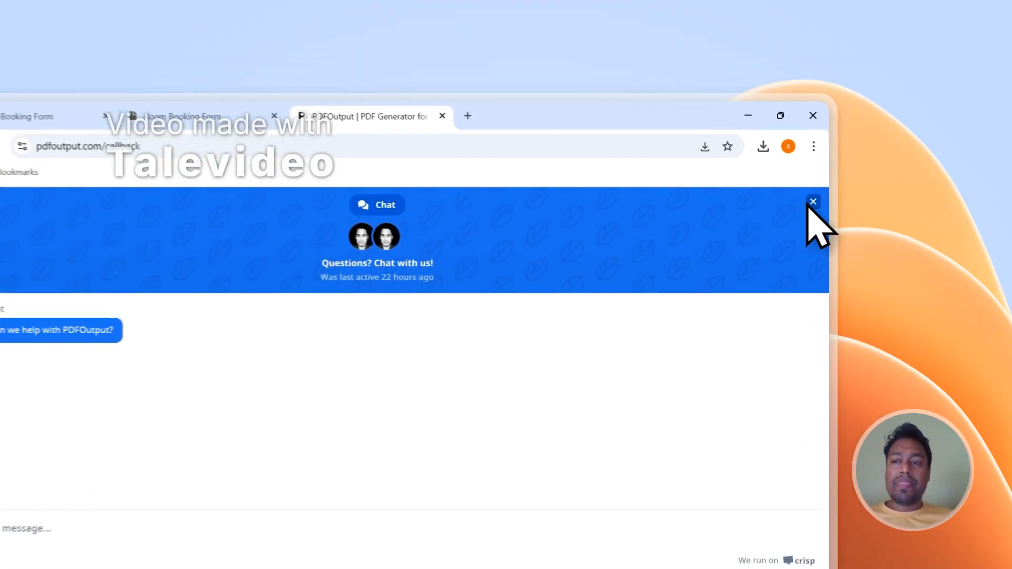
{"action": "left_click", "coordinate": [884, 150]}
Sign out of PDFOutput and open the site's Contact page at the Send Message form.
{"action": "left_click", "coordinate": [880, 158]}
{"action": "left_click", "coordinate": [692, 345]}
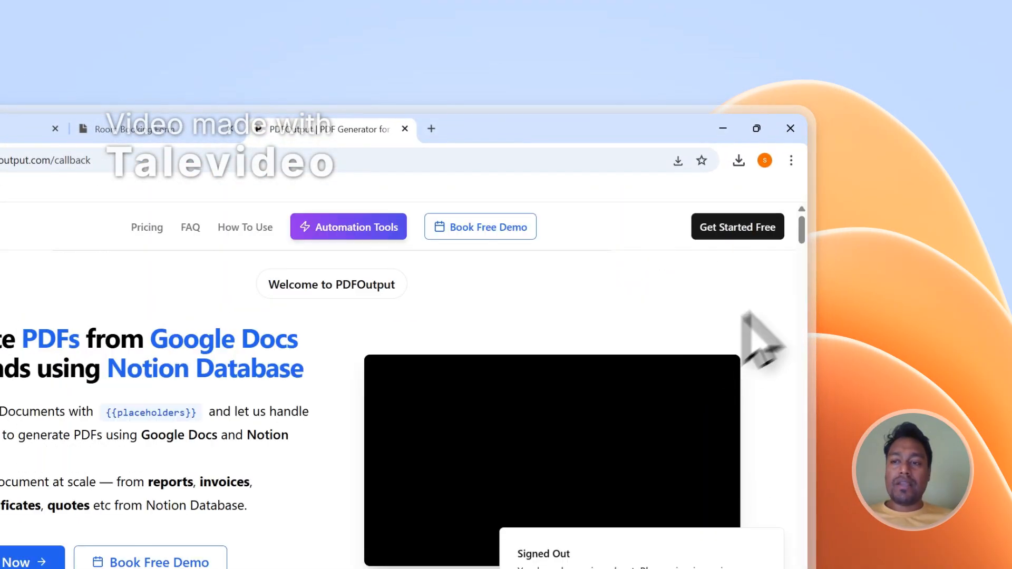
{"action": "left_click_drag", "start_coordinate": [804, 248], "coordinate": [811, 567]}
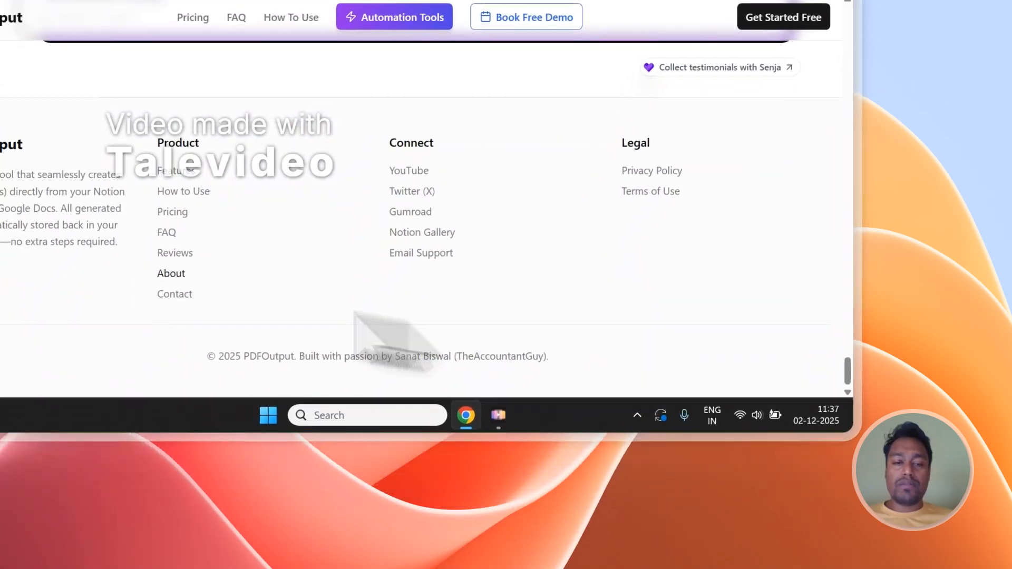
{"action": "left_click", "coordinate": [129, 353]}
{"action": "scroll", "coordinate": [244, 225], "scroll_direction": "down", "scroll_amount": 3}
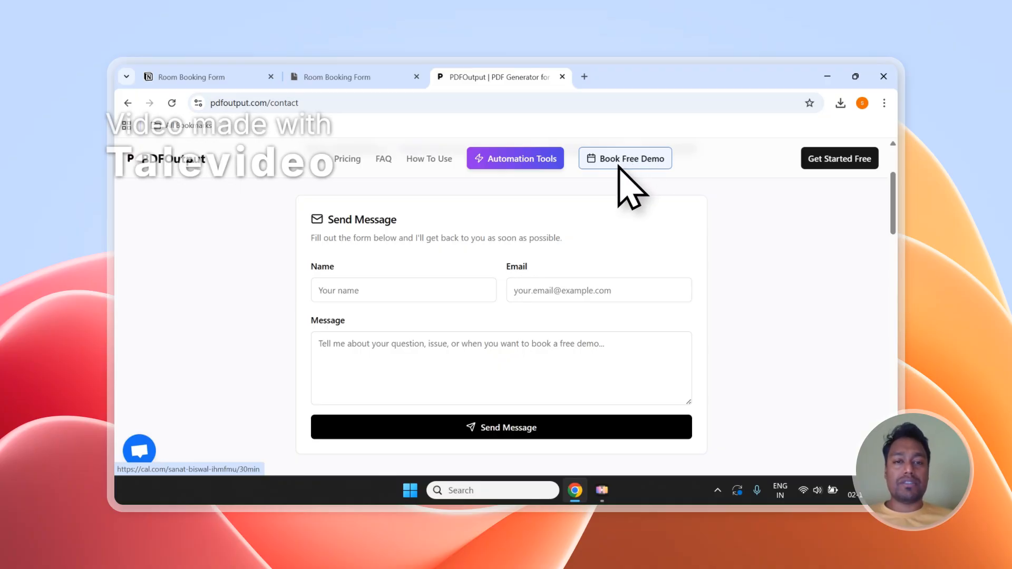
Go back to the Room Booking Form responses in Notion and check the GeneratePDF status of the new rows.
{"action": "left_click", "coordinate": [338, 77]}
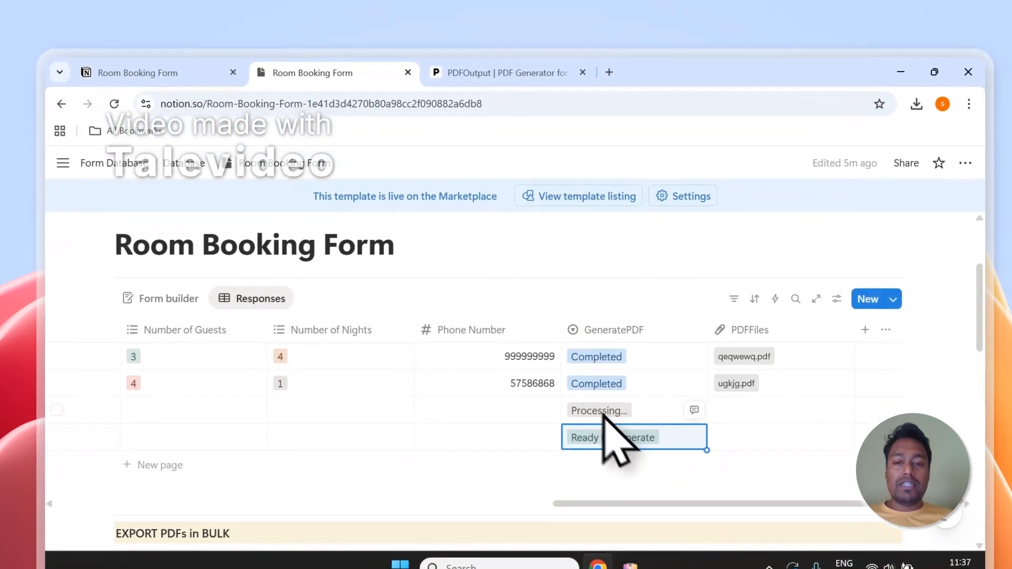